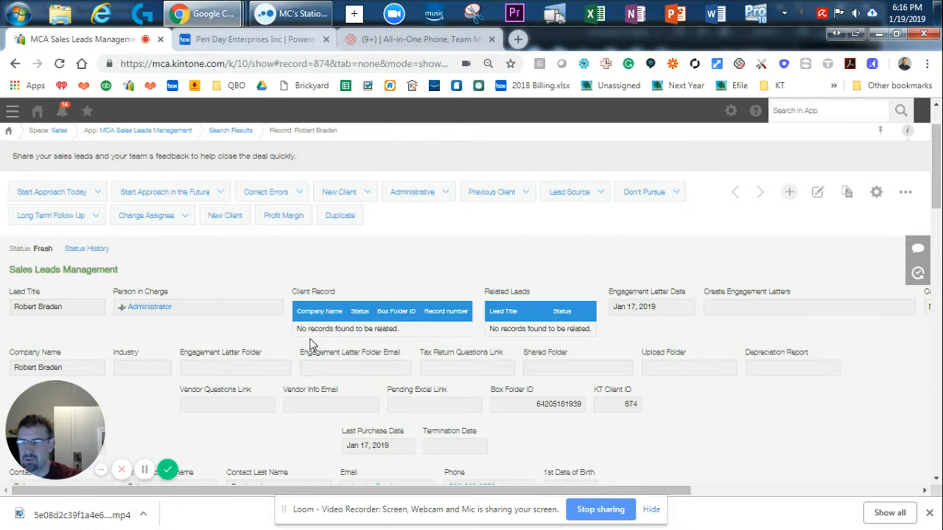
# Step: Review the lead record's company, folder, contact and address fields
pyautogui.scroll(-2, 308, 339)
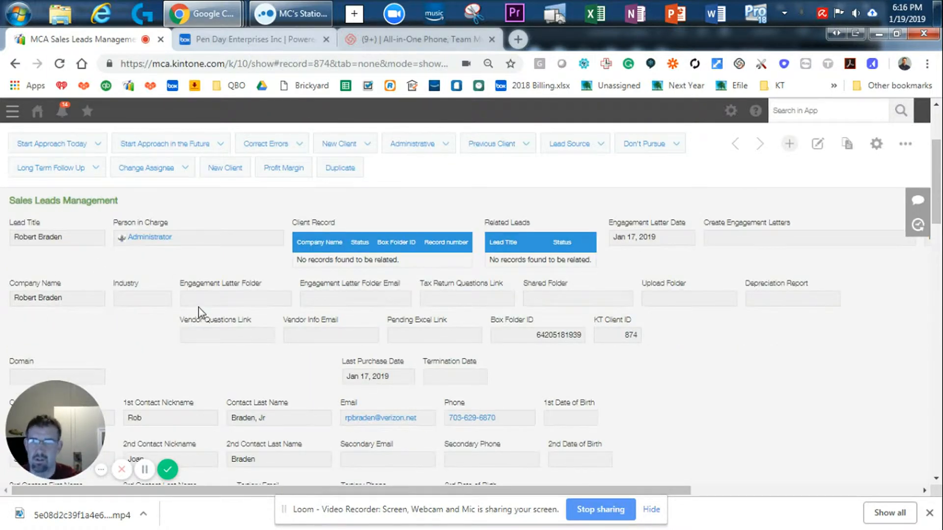
pyautogui.scroll(-1, 199, 308)
pyautogui.scroll(1, 13, 172)
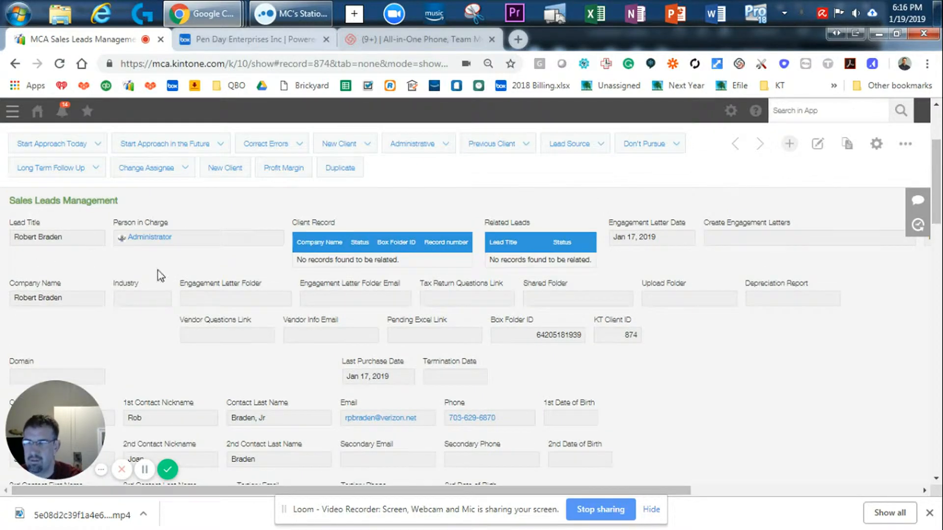
pyautogui.scroll(-1, 234, 312)
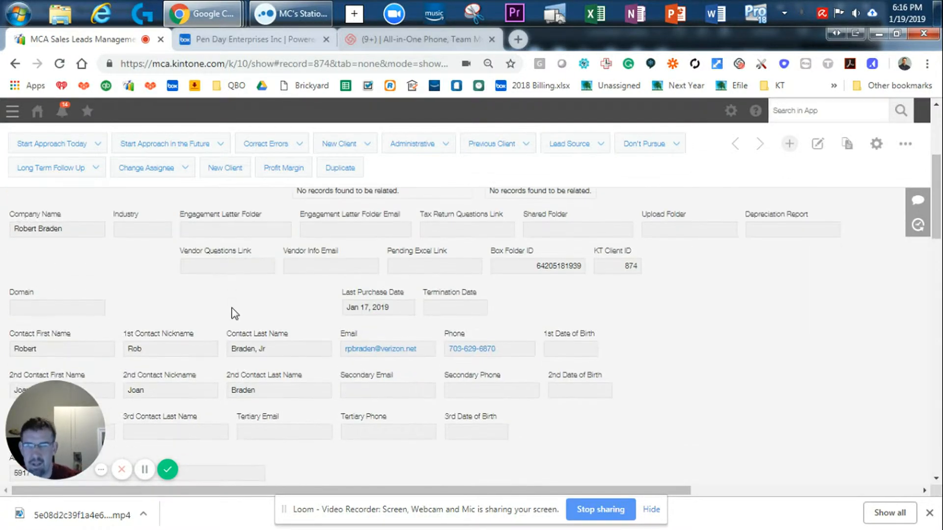
pyautogui.scroll(-1, 296, 298)
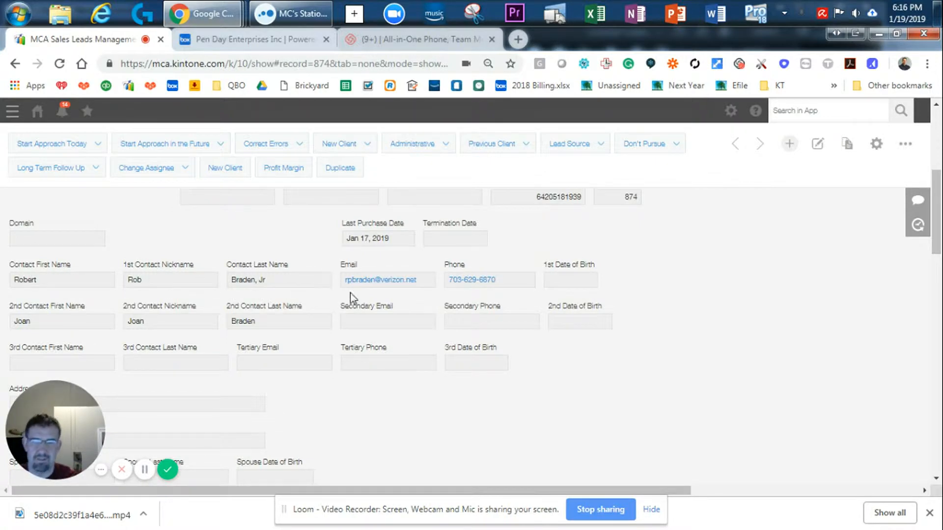
pyautogui.scroll(-2, 740, 265)
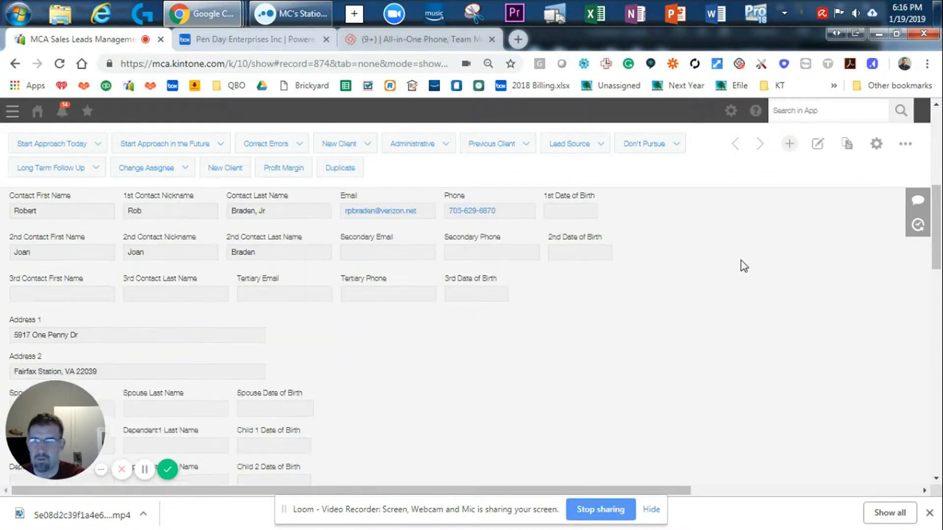
pyautogui.moveTo(27, 265); pyautogui.dragTo(100, 272)
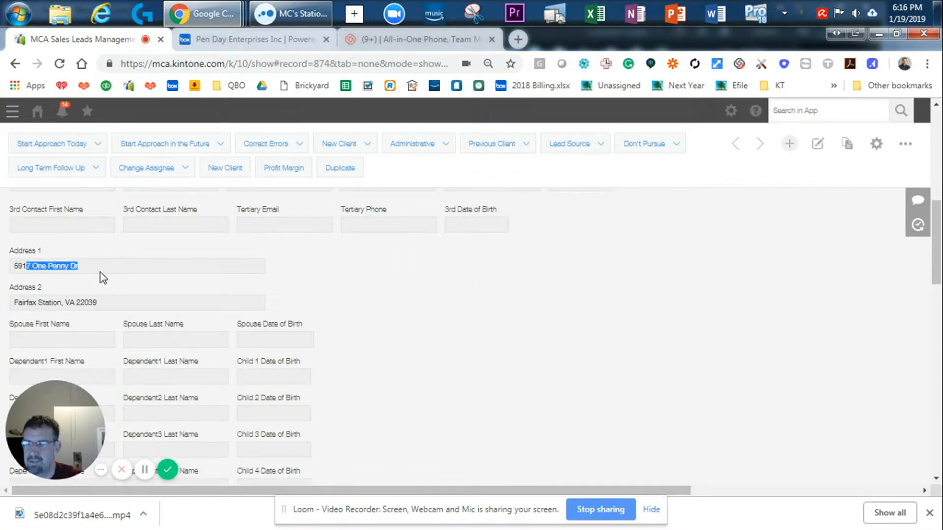
pyautogui.moveTo(23, 303); pyautogui.dragTo(110, 305)
pyautogui.scroll(-1, 201, 274)
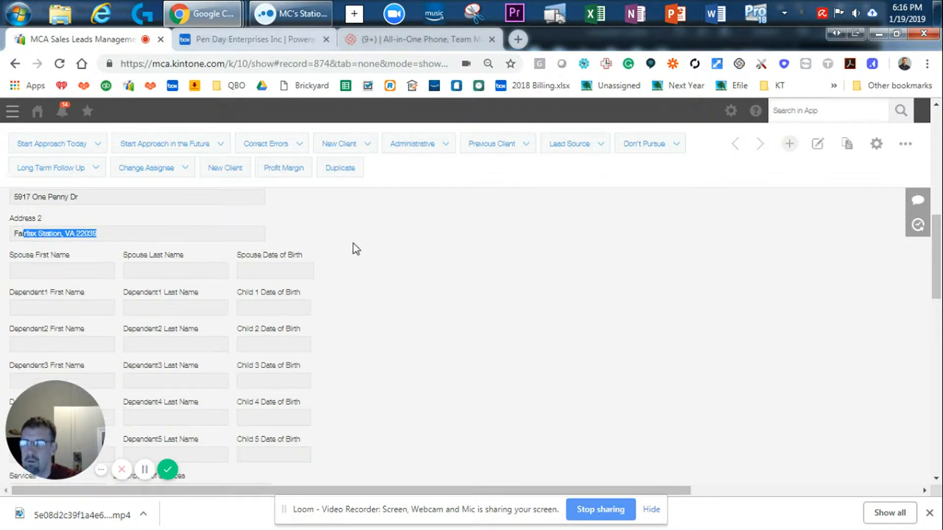
pyautogui.click(85, 212)
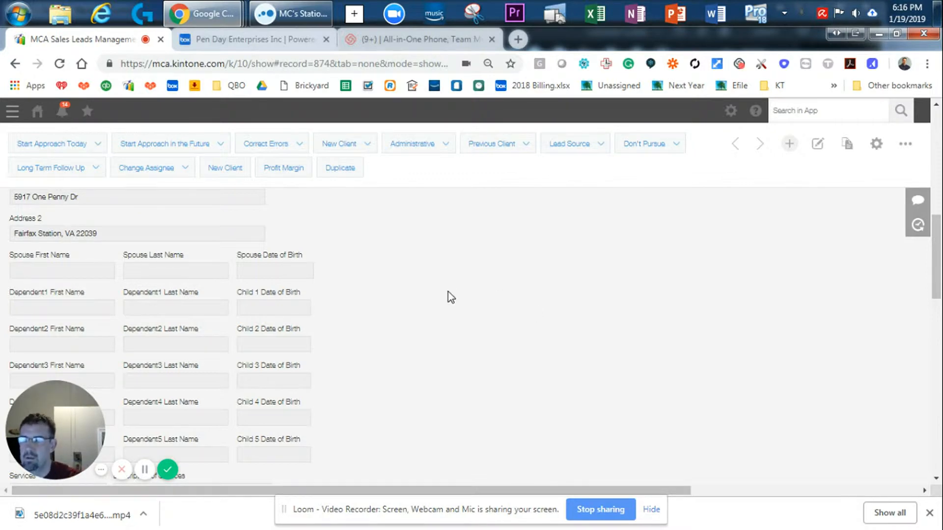
# Step: Examine the lead's services, referral and private pricing fields, including the tax prices and totals
pyautogui.scroll(-4, 442, 295)
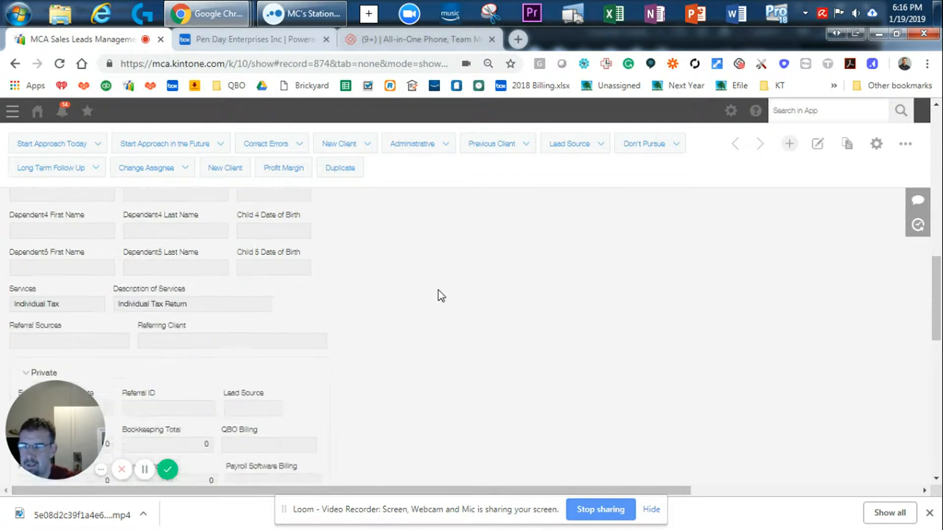
pyautogui.scroll(-5, 441, 295)
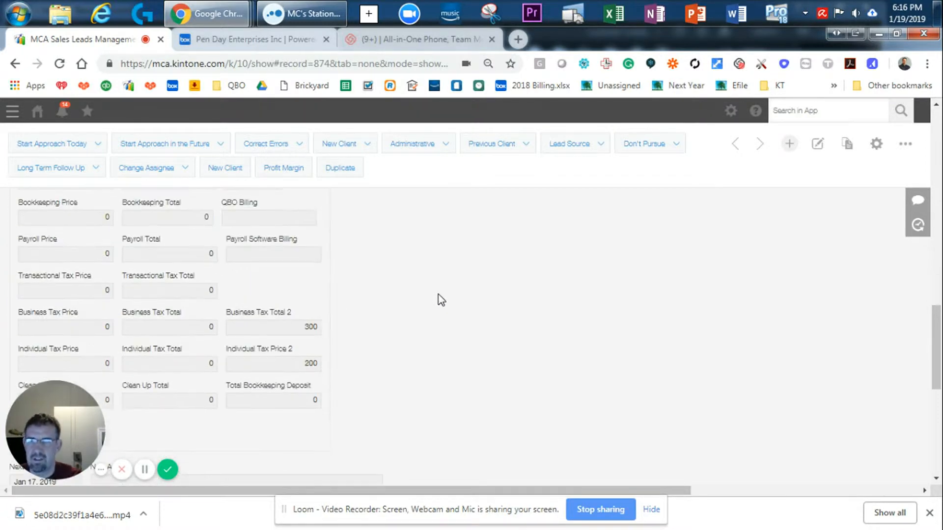
pyautogui.scroll(-2, 439, 300)
pyautogui.scroll(1, 256, 228)
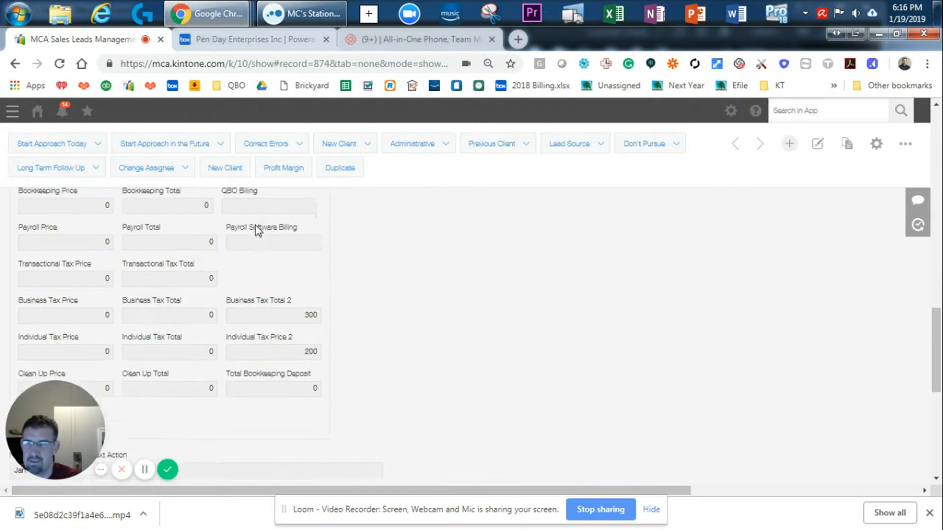
pyautogui.scroll(-1, 245, 233)
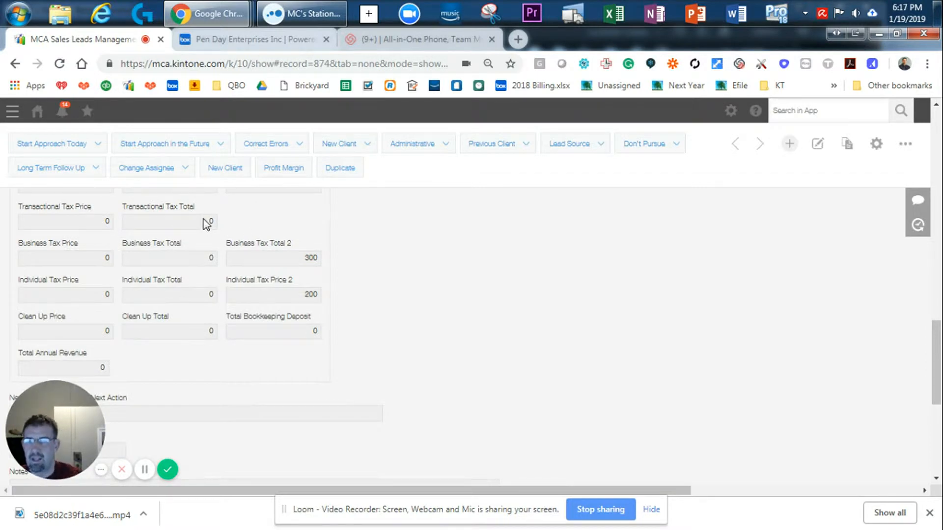
pyautogui.moveTo(206, 219)
pyautogui.mouseDown()
pyautogui.moveTo(213, 280)
pyautogui.moveTo(205, 231)
pyautogui.mouseUp()
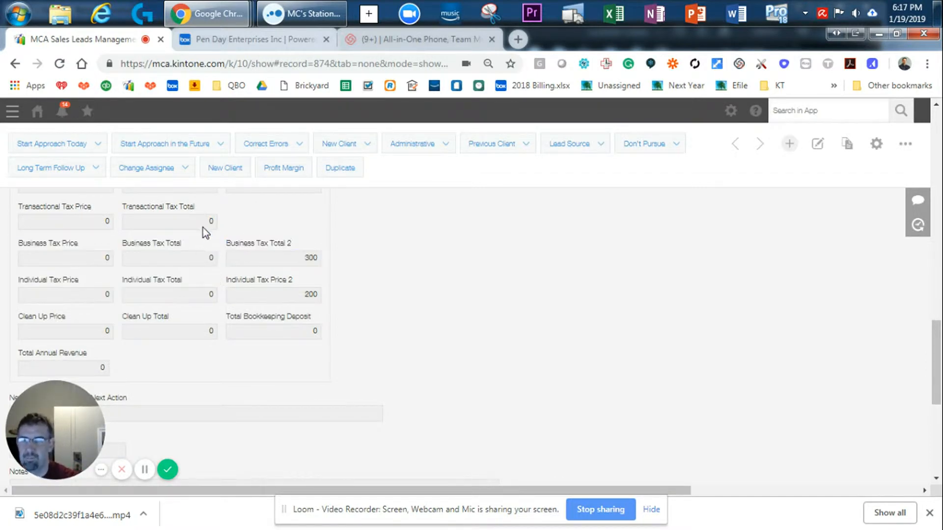
pyautogui.scroll(1, 213, 290)
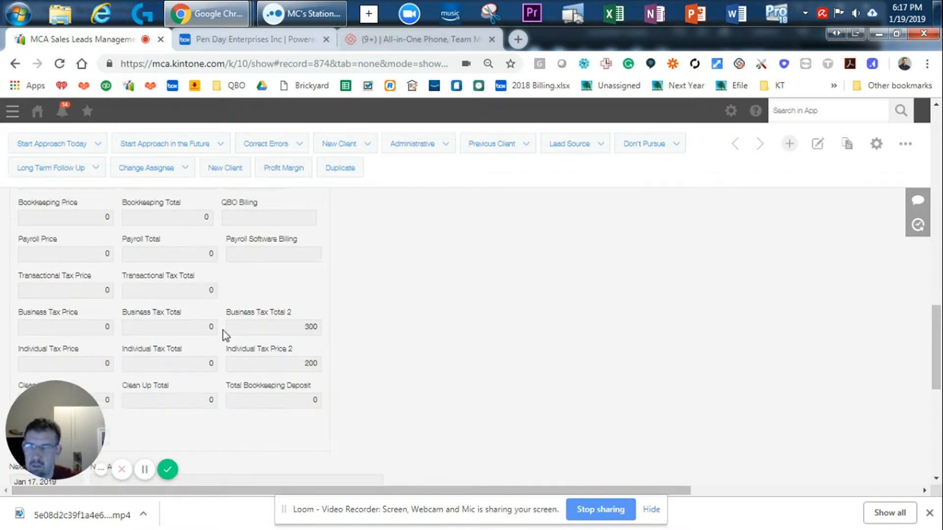
# Step: Open the lead record for editing and set Individual Tax Total to 800
pyautogui.press('e')
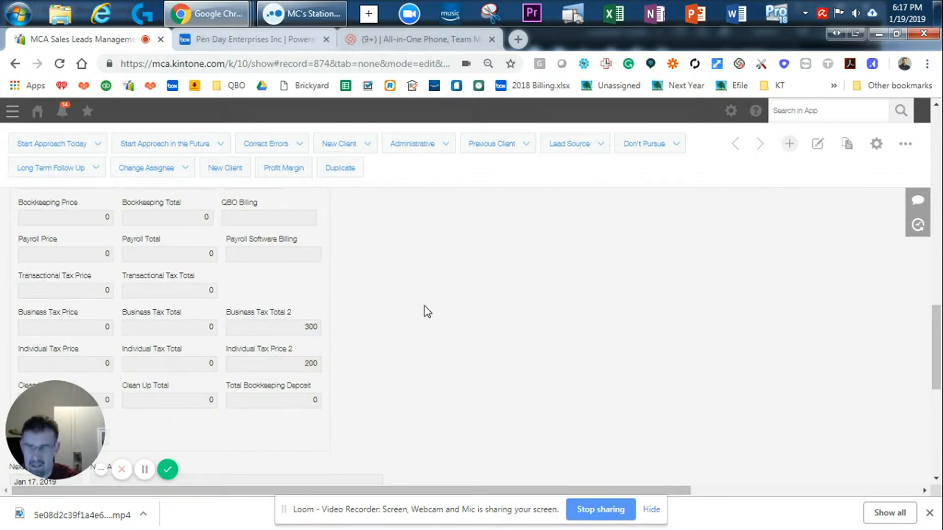
pyautogui.scroll(-3, 418, 304)
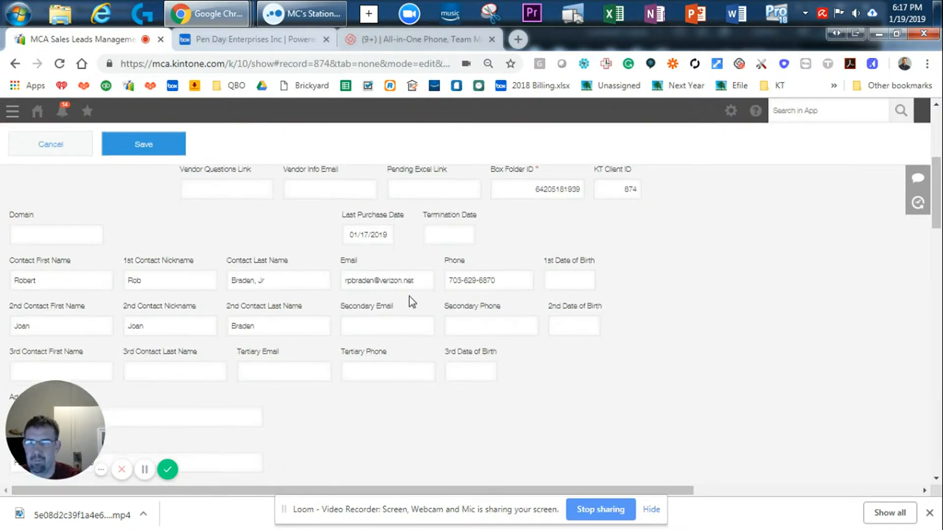
pyautogui.scroll(-15, 408, 296)
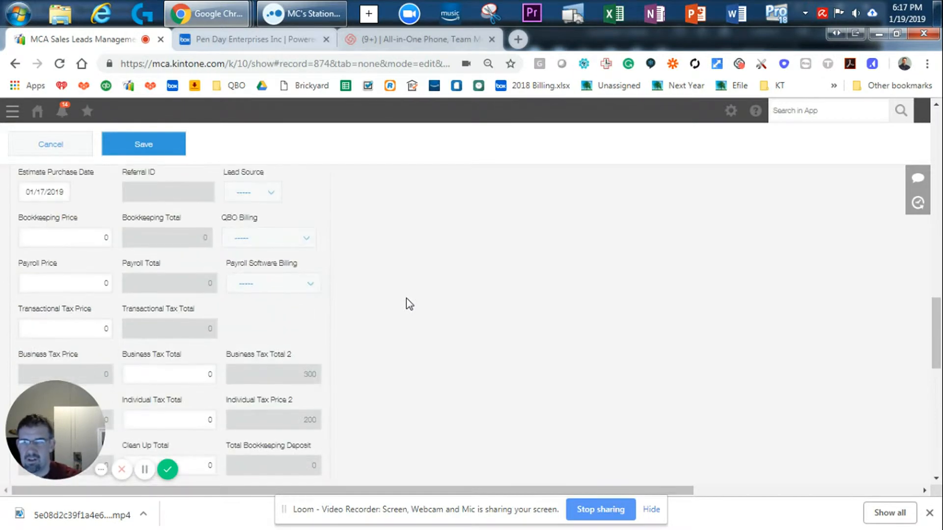
pyautogui.scroll(-5, 405, 298)
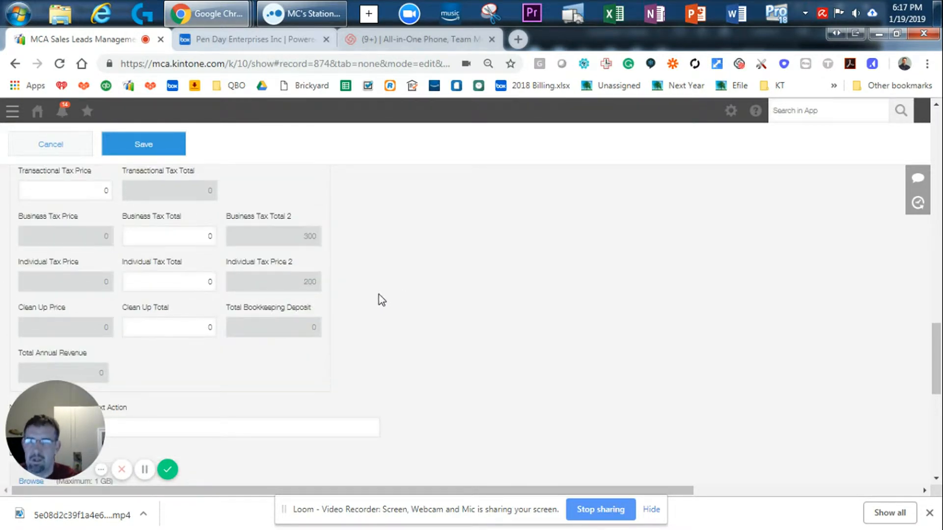
pyautogui.click(201, 291)
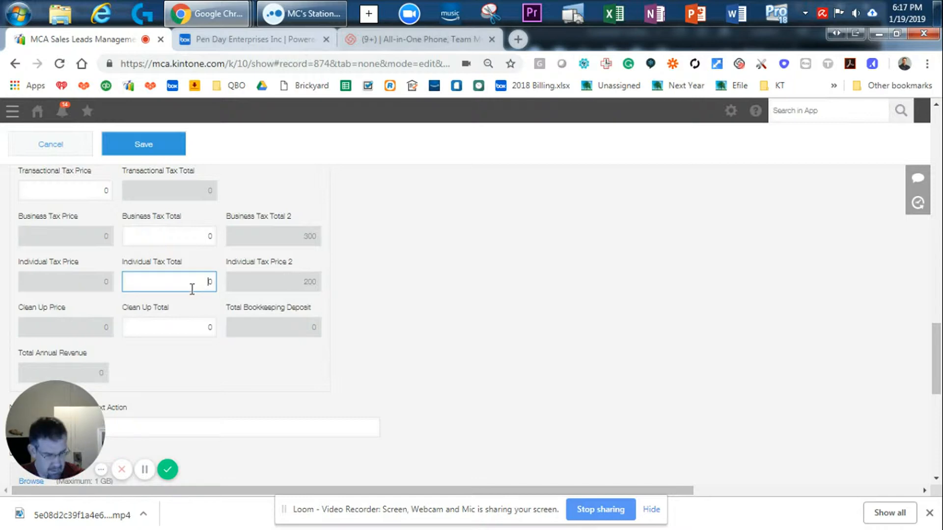
pyautogui.write('800')
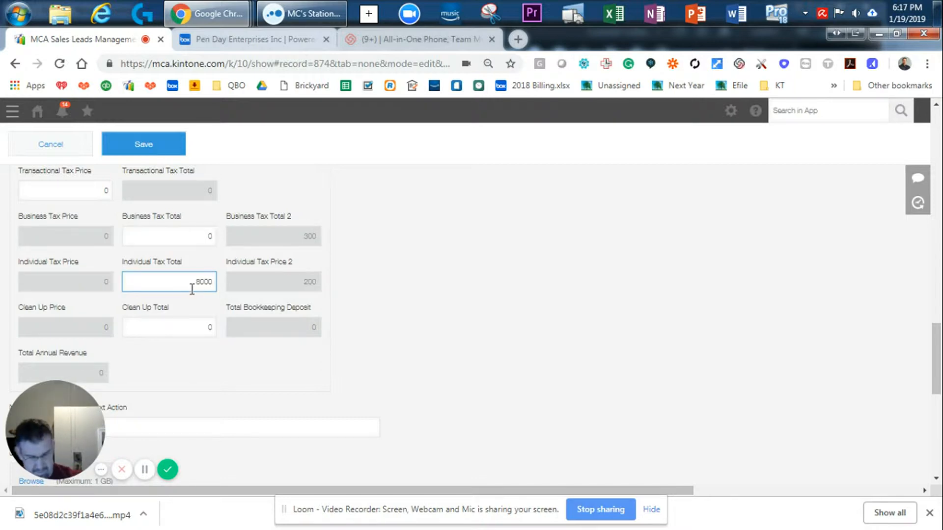
pyautogui.click(564, 338)
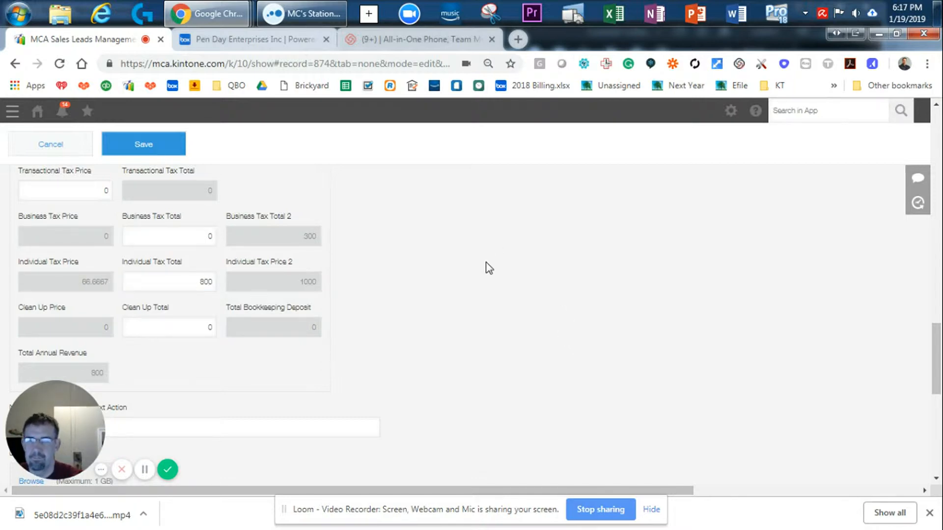
# Step: Try to find "existing" as the lead's referral source and clear the entry
pyautogui.scroll(-2, 431, 290)
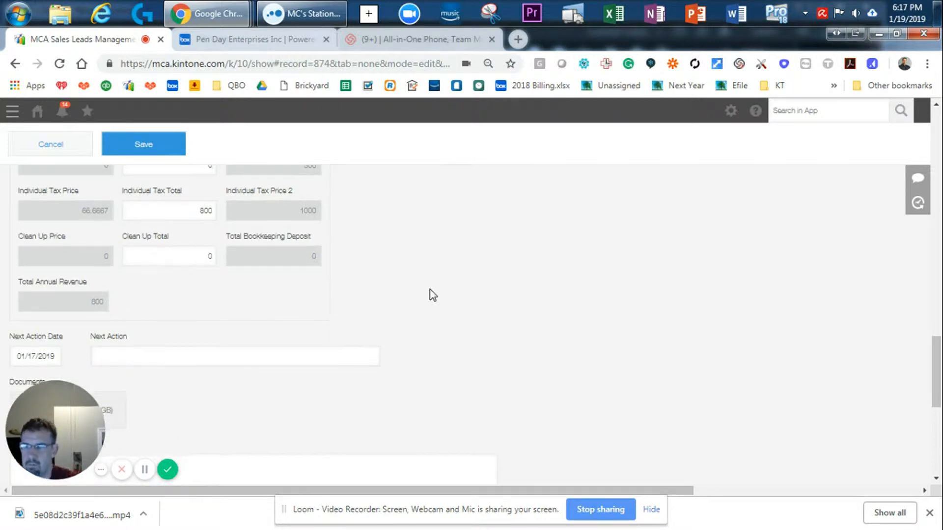
pyautogui.scroll(-8, 432, 294)
pyautogui.scroll(2, 427, 297)
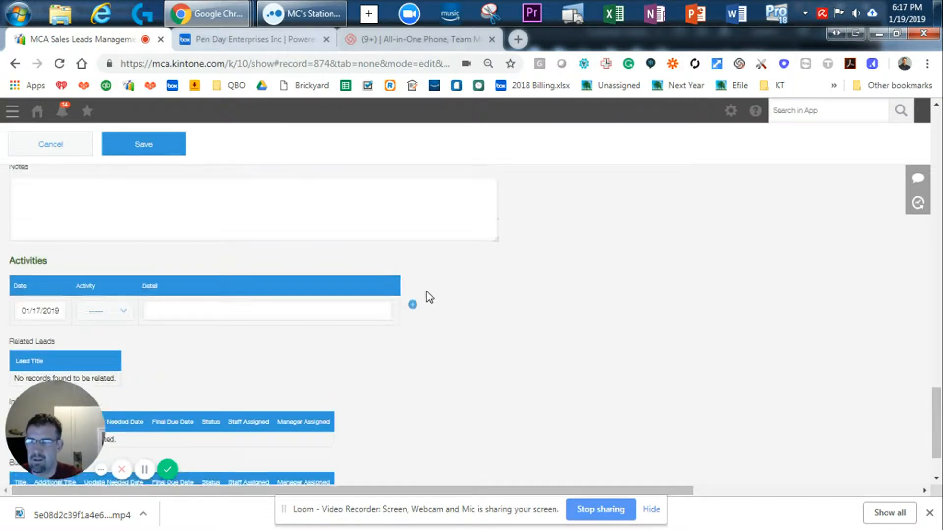
pyautogui.scroll(-1, 429, 297)
pyautogui.scroll(10, 427, 297)
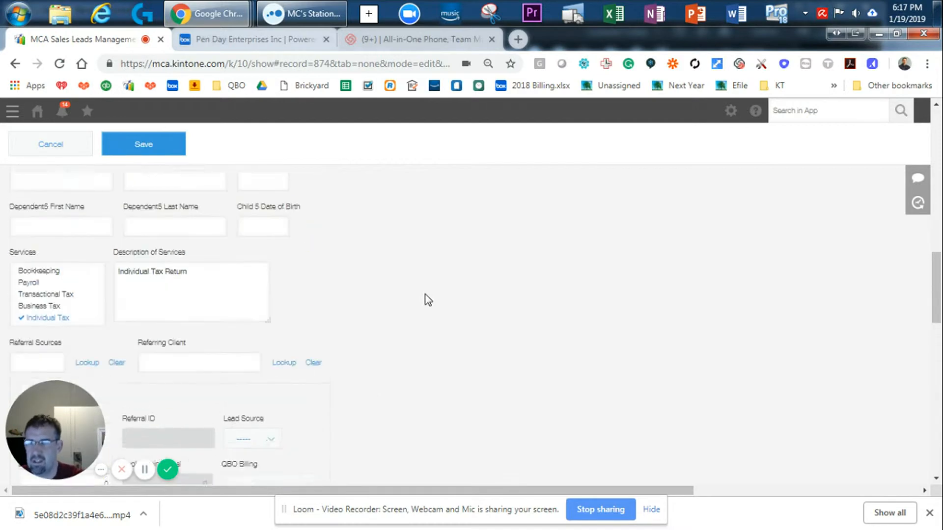
pyautogui.scroll(-1, 425, 294)
pyautogui.click(57, 309)
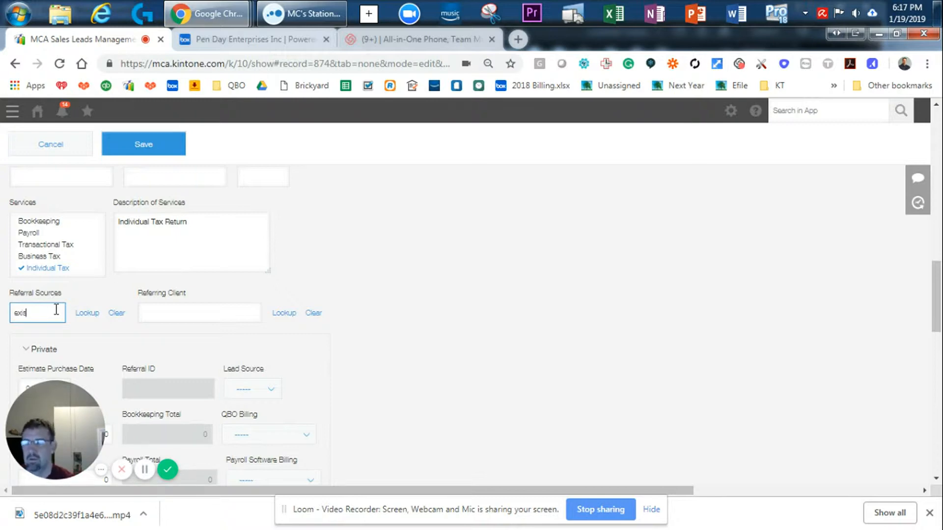
pyautogui.write('existing')
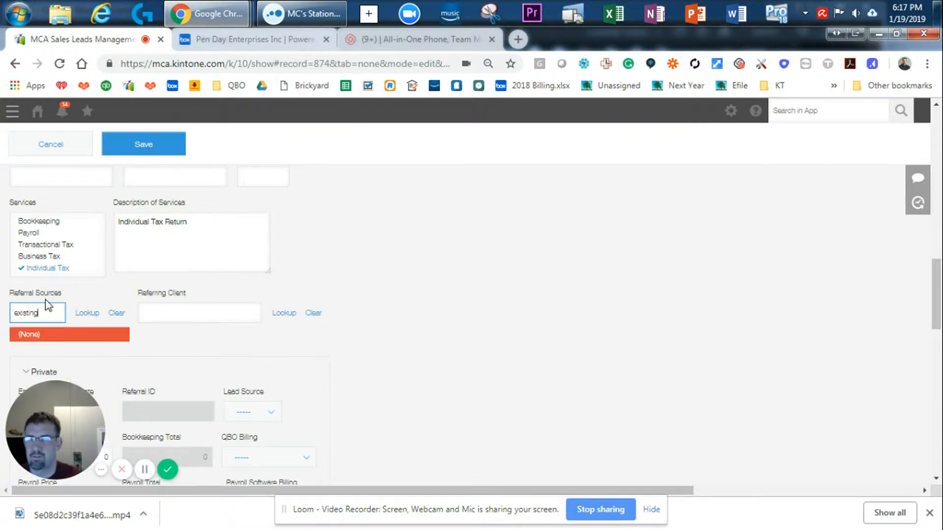
pyautogui.moveTo(47, 315); pyautogui.dragTo(14, 314)
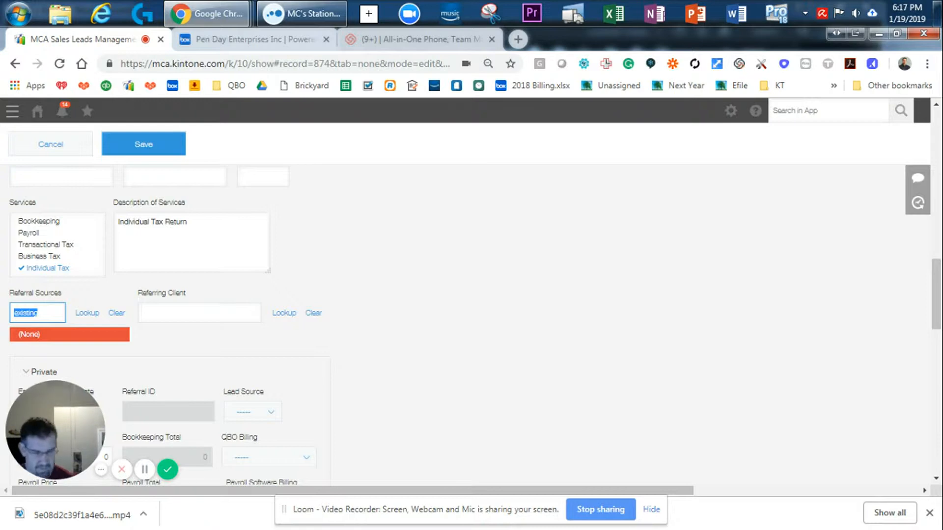
pyautogui.press('BackSpace')
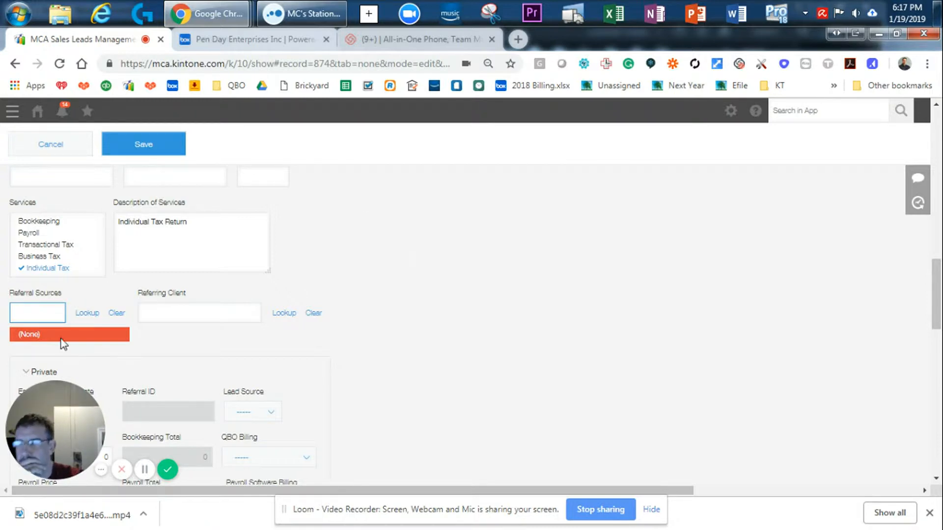
# Step: Save the lead record and advance its status to Client with the New Client action
pyautogui.click(148, 148)
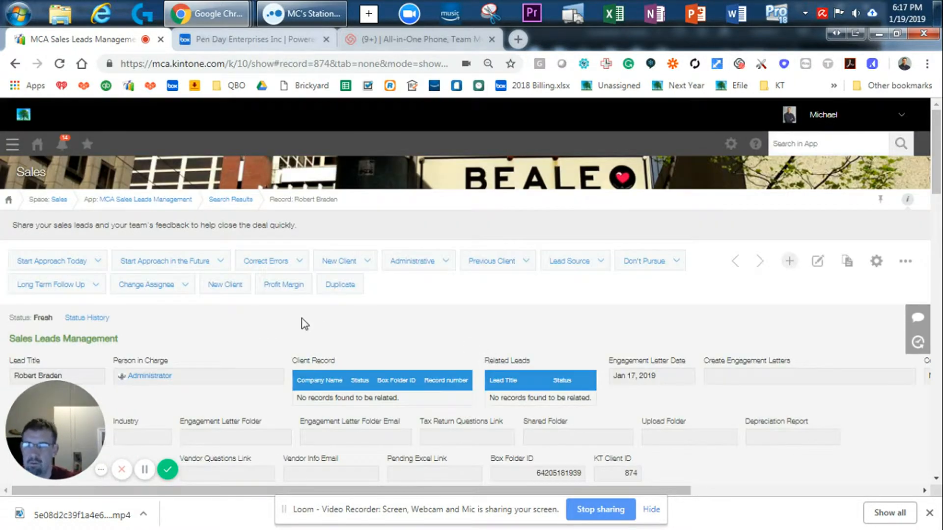
pyautogui.scroll(-10, 302, 321)
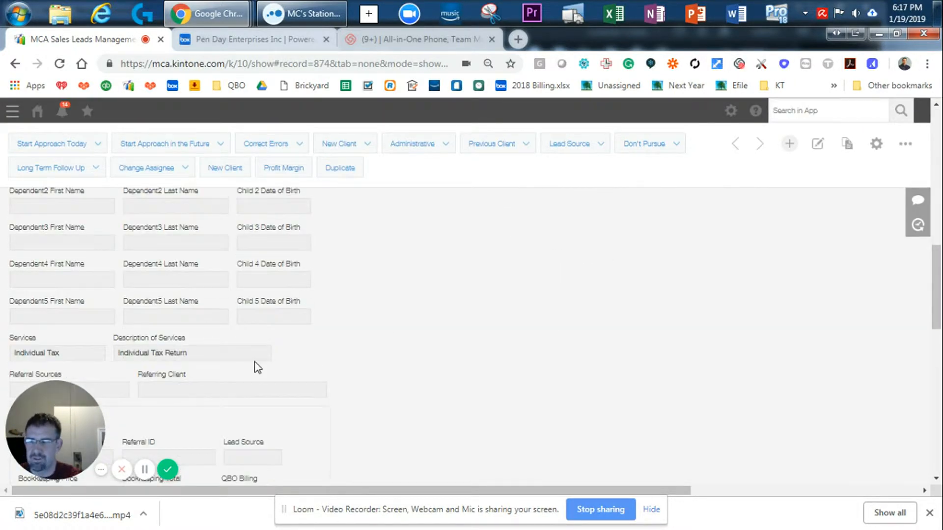
pyautogui.scroll(5, 339, 383)
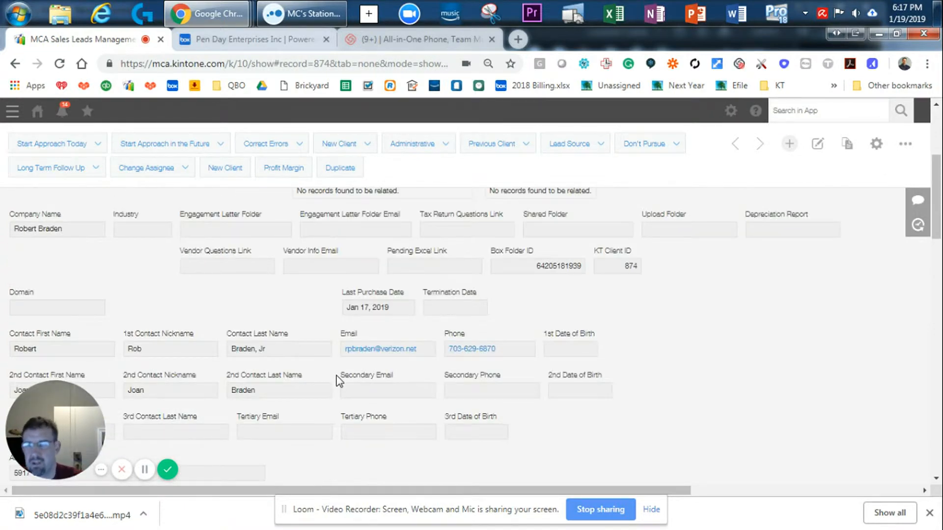
pyautogui.scroll(3, 338, 382)
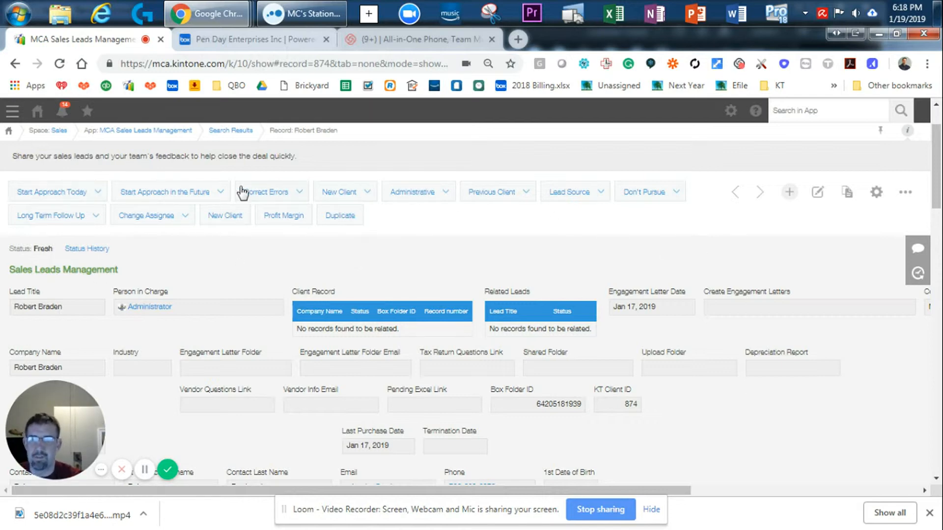
pyautogui.click(352, 193)
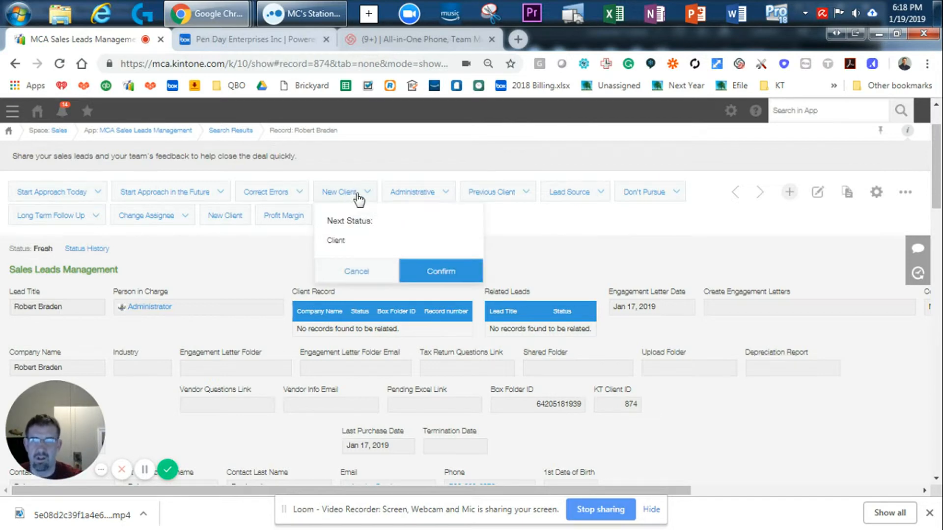
pyautogui.click(435, 273)
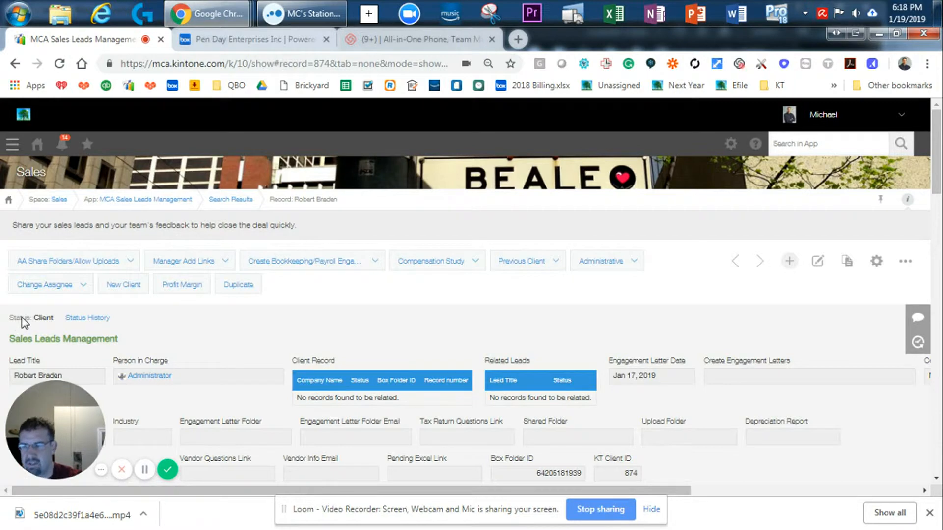
# Step: Create a new Client Database record from the lead with the New Client action and look up the lead's data
pyautogui.click(133, 287)
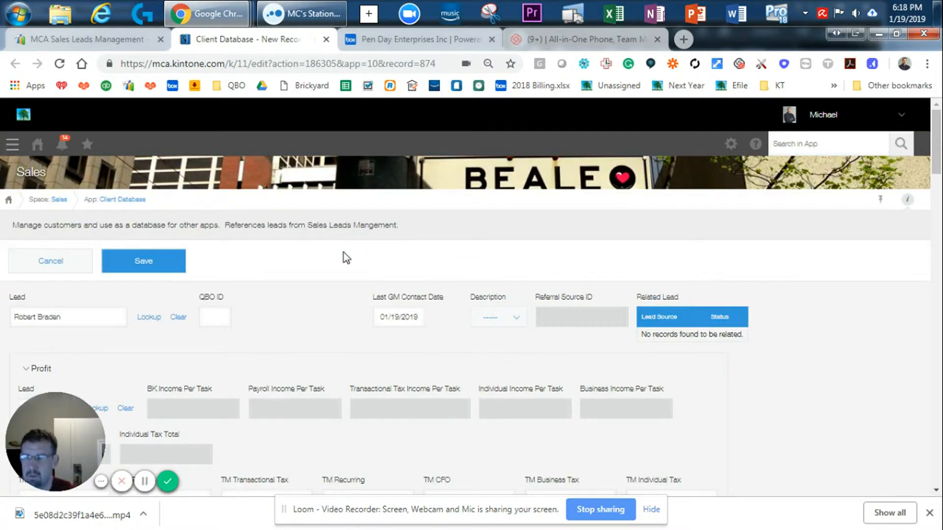
pyautogui.click(146, 320)
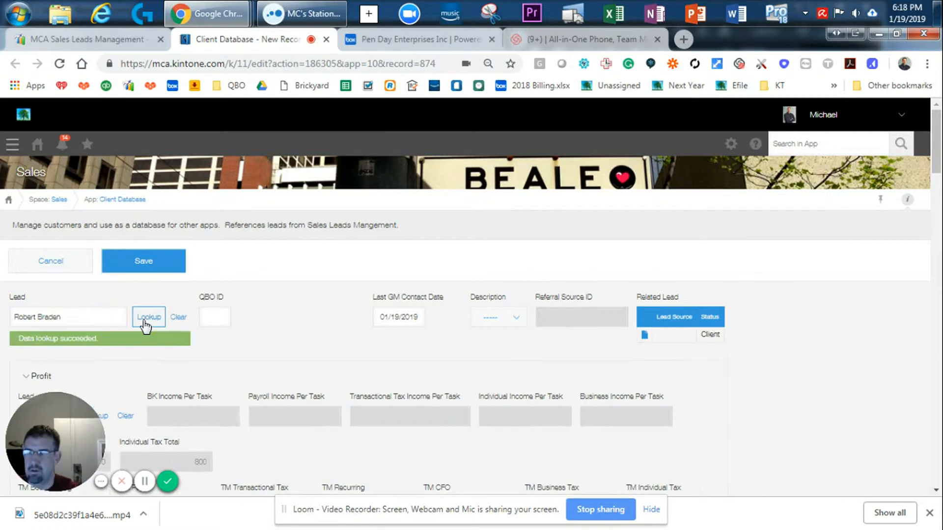
# Step: Expand the Contact Information section and examine the Dollar Volume, Growth/Dynamics, Complexity and Notoriety rating fields
pyautogui.scroll(-1, 363, 320)
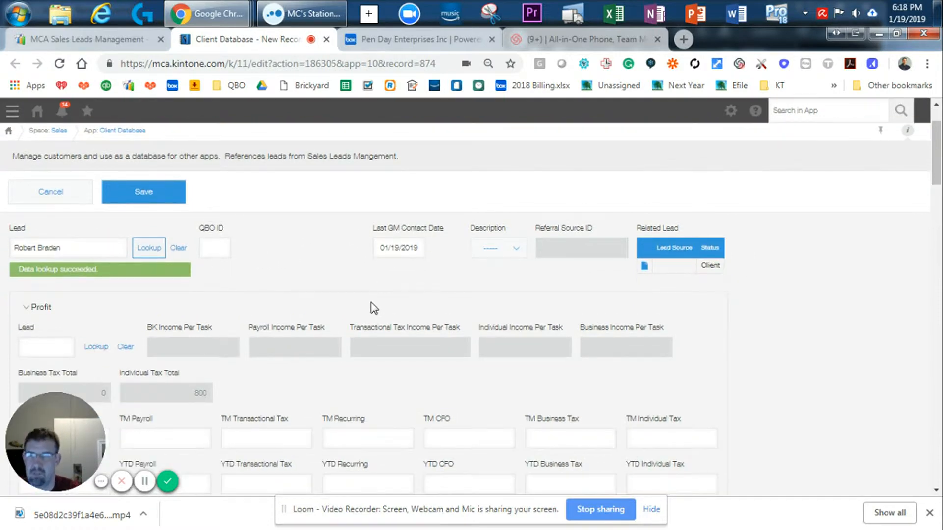
pyautogui.scroll(-4, 431, 273)
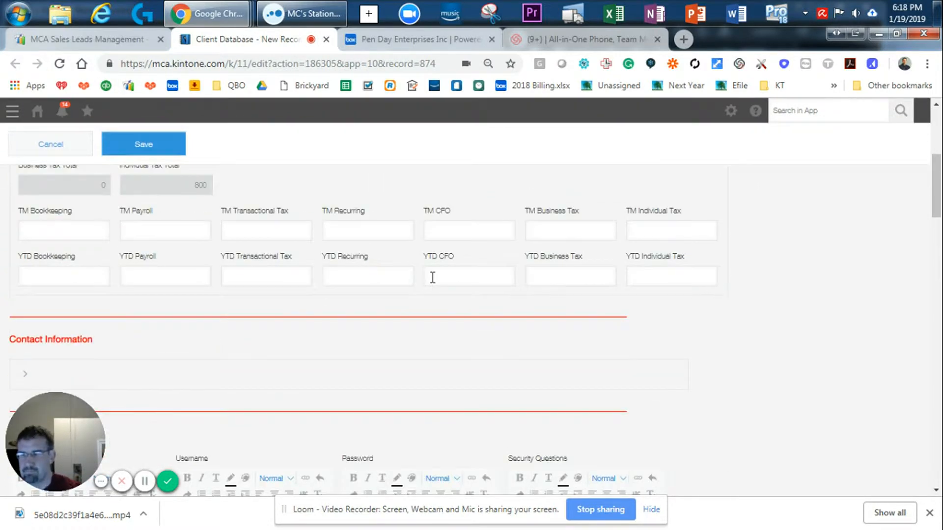
pyautogui.scroll(-3, 418, 274)
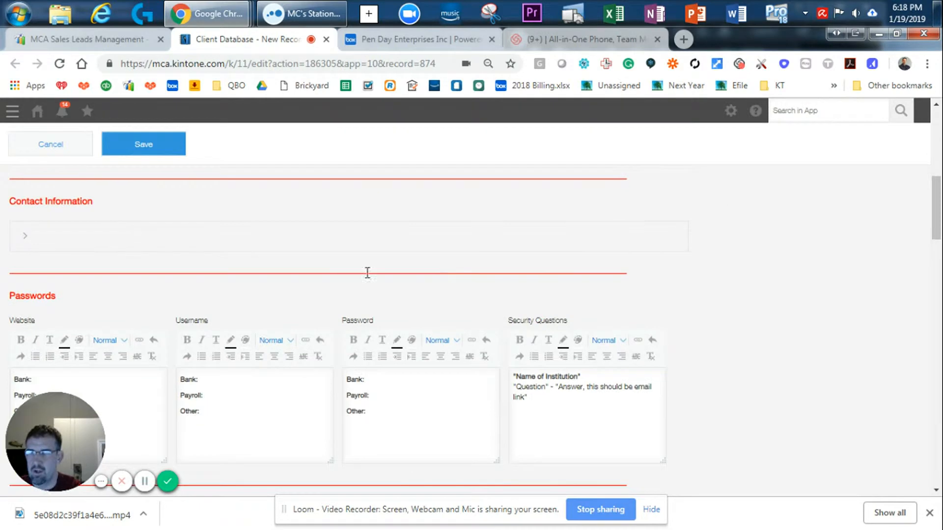
pyautogui.click(27, 236)
pyautogui.scroll(-4, 446, 231)
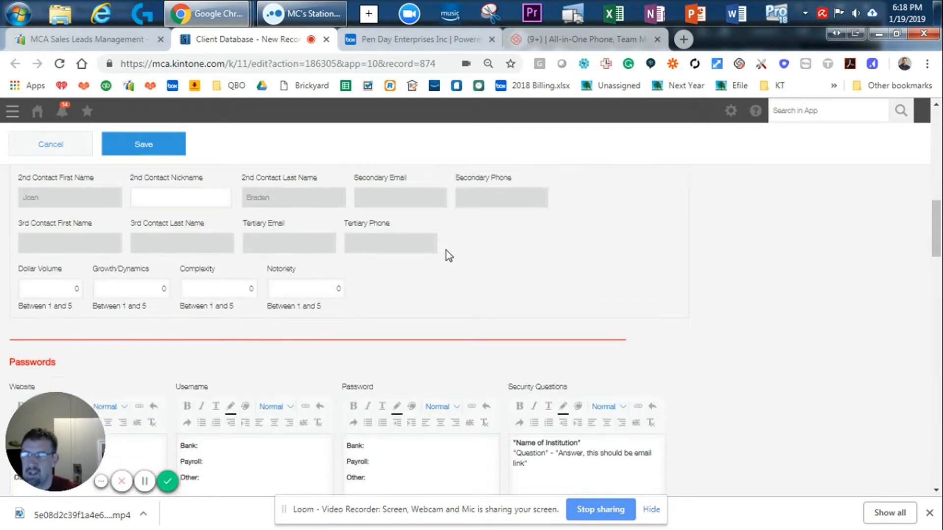
pyautogui.click(41, 236)
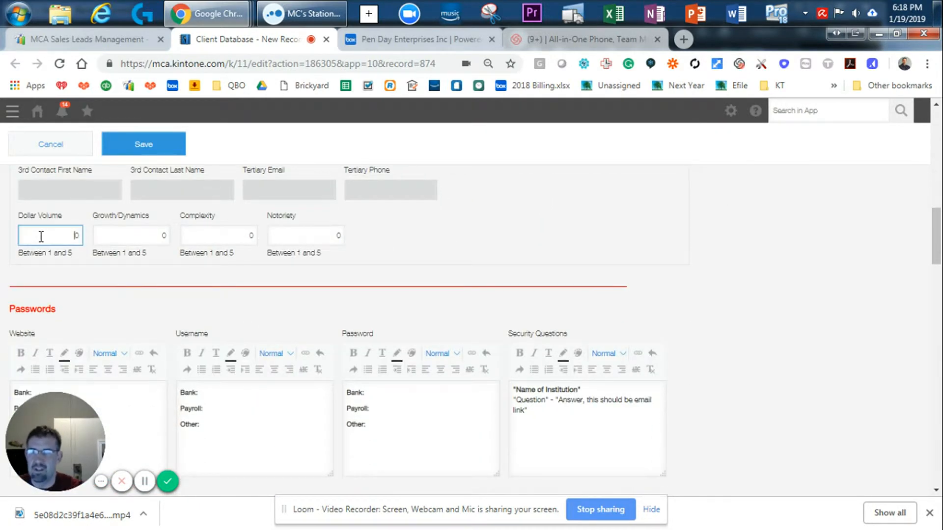
pyautogui.click(145, 241)
pyautogui.click(243, 238)
pyautogui.click(309, 232)
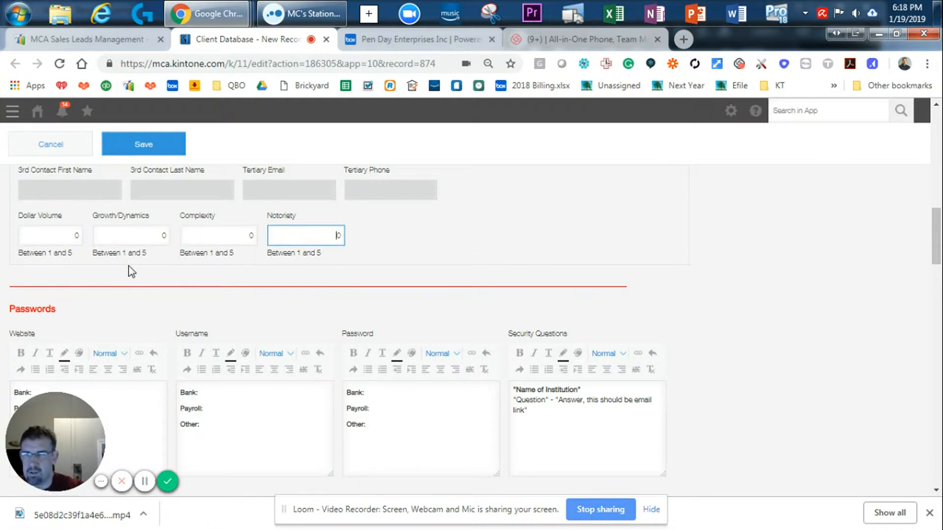
# Step: Rate the client with Dollar Volume 1, Growth/Dynamics 1, Complexity 3 and Notoriety 1
pyautogui.doubleClick(57, 235)
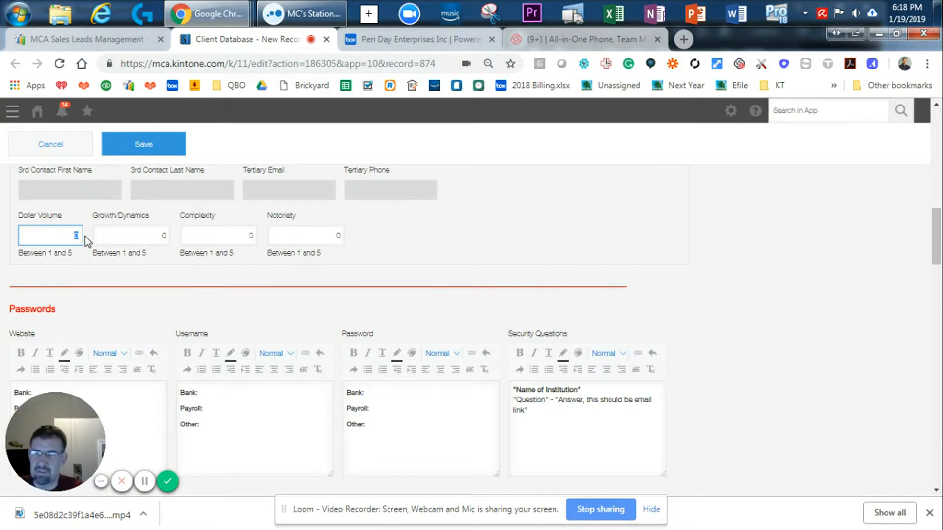
pyautogui.doubleClick(124, 240)
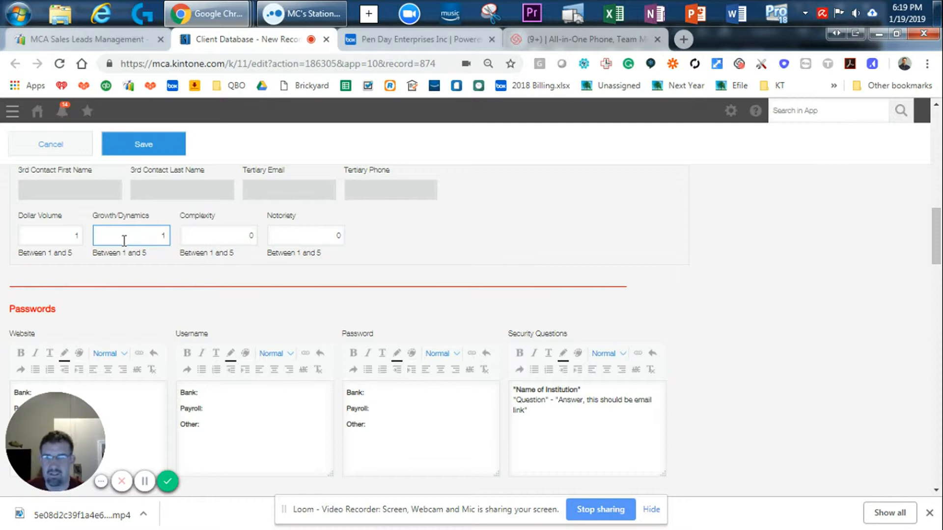
pyautogui.press('Tab')
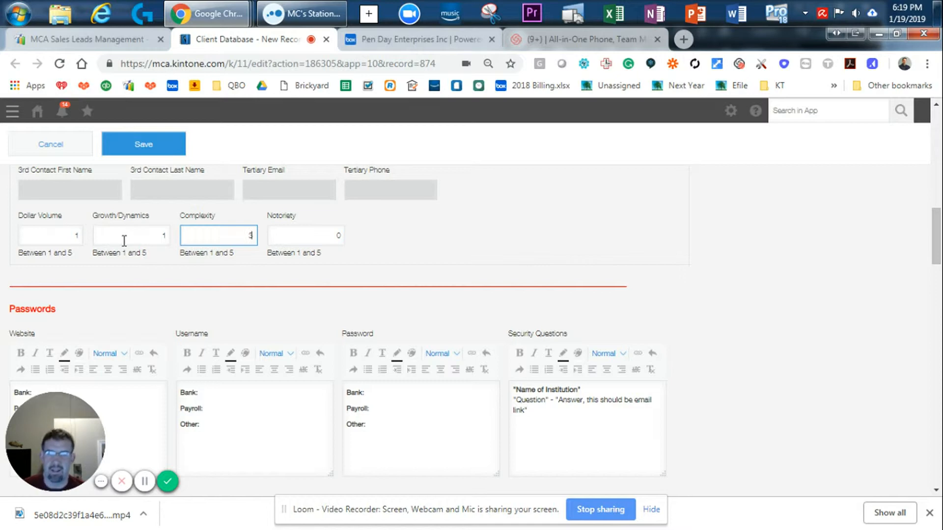
pyautogui.press('Tab')
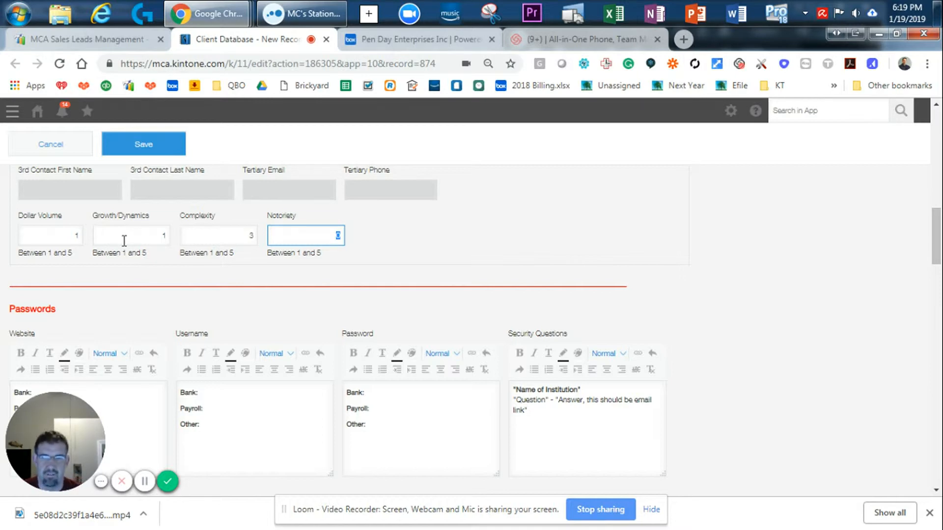
pyautogui.write('1')
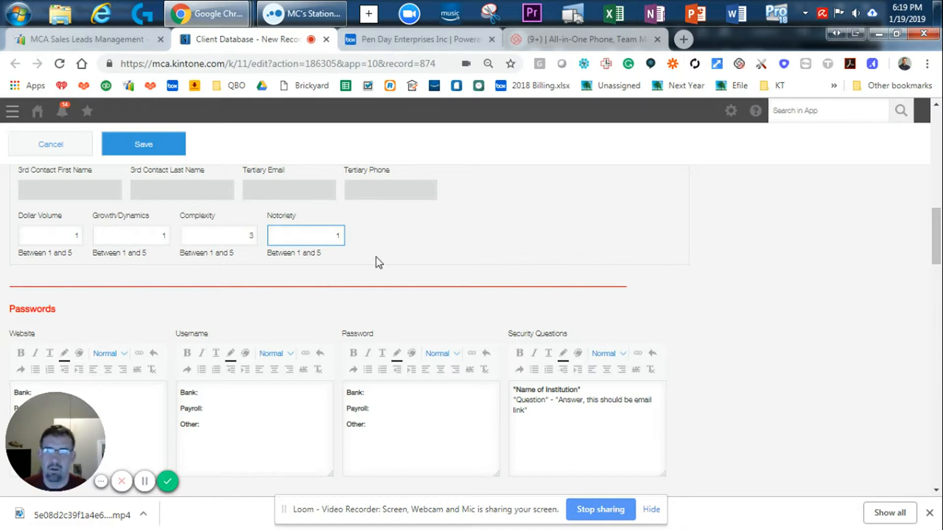
pyautogui.click(499, 268)
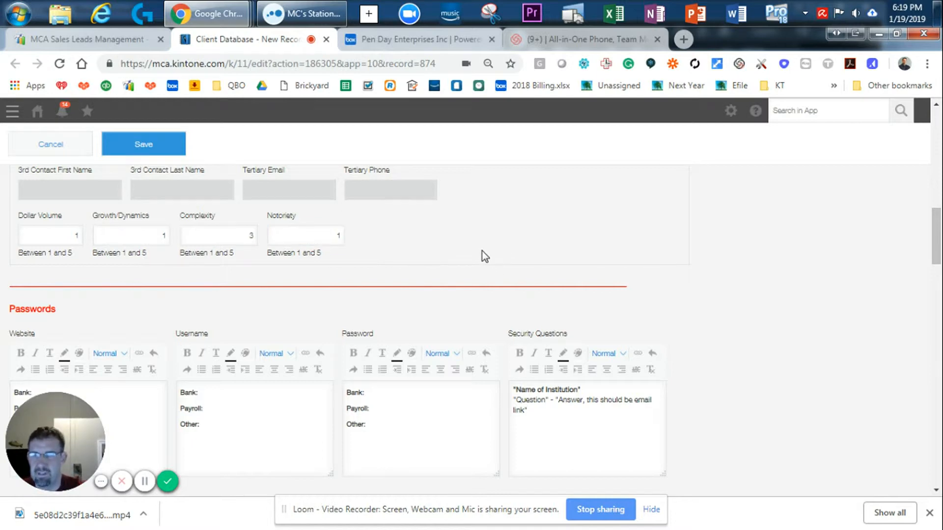
# Step: Expand the Frequency/Shared Links/Follow Up Emails section and set Type of Return to Sch A and E w Rentals
pyautogui.scroll(-5, 482, 253)
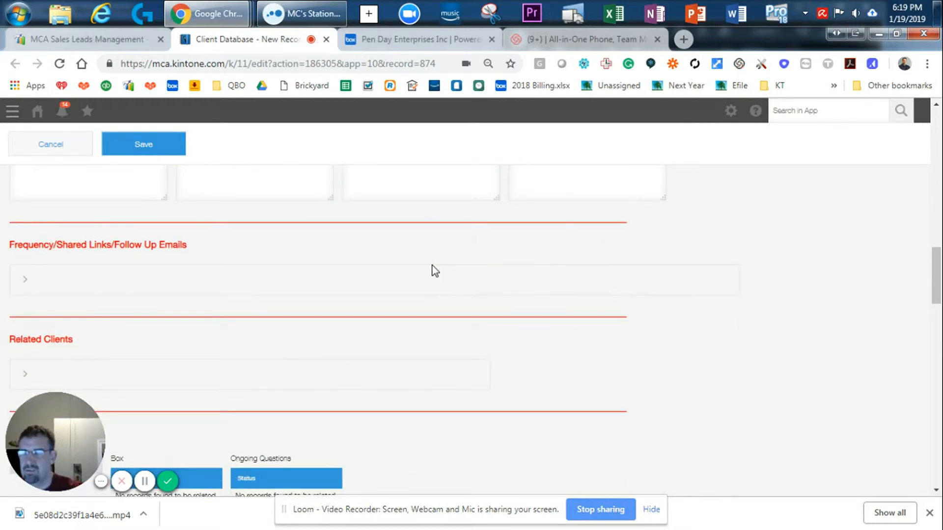
pyautogui.scroll(-1, 430, 270)
pyautogui.scroll(1, 430, 270)
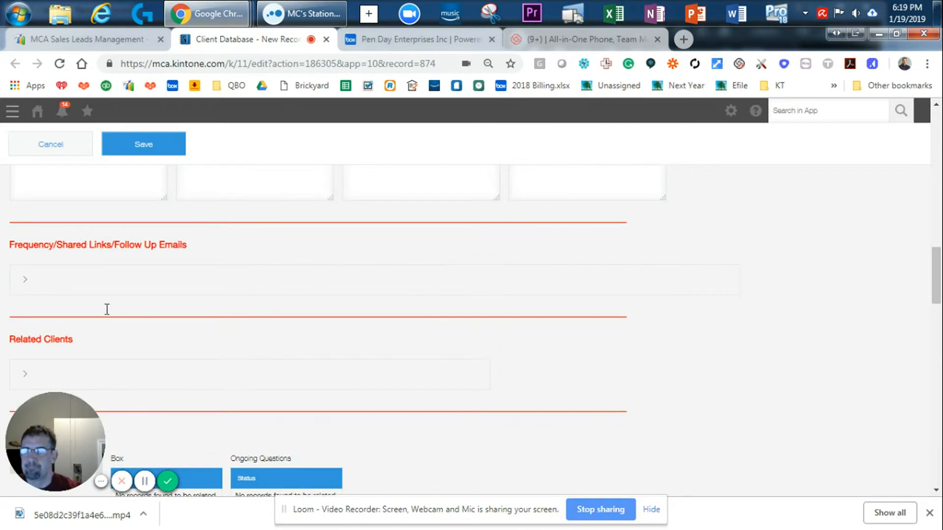
pyautogui.click(27, 281)
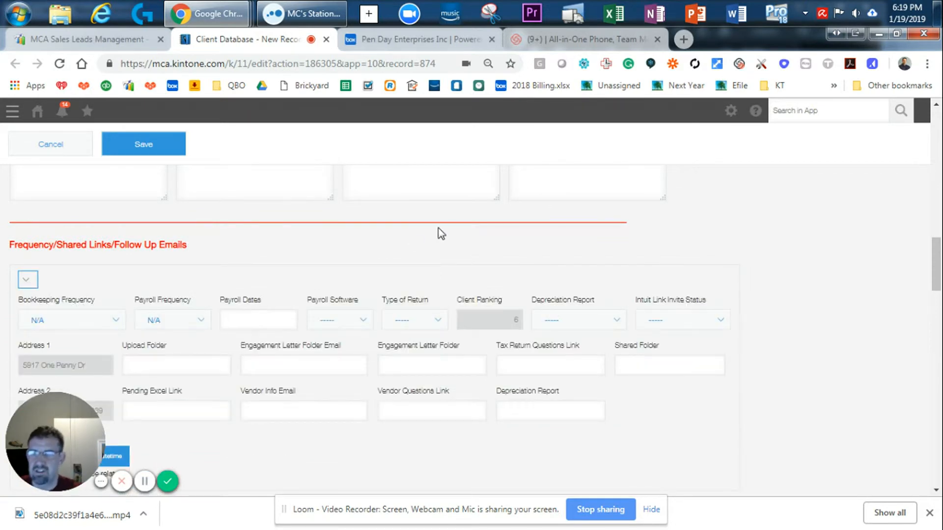
pyautogui.scroll(-1, 459, 282)
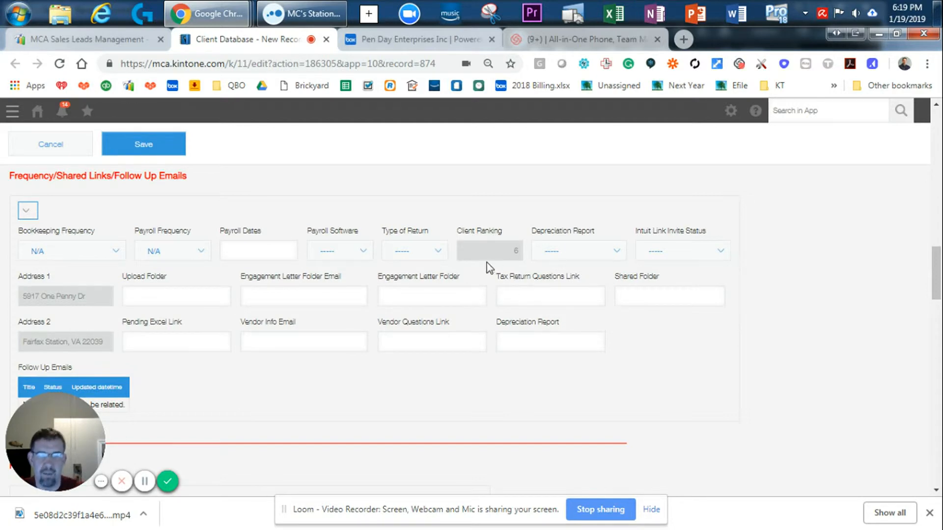
pyautogui.click(431, 255)
pyautogui.scroll(-5, 488, 325)
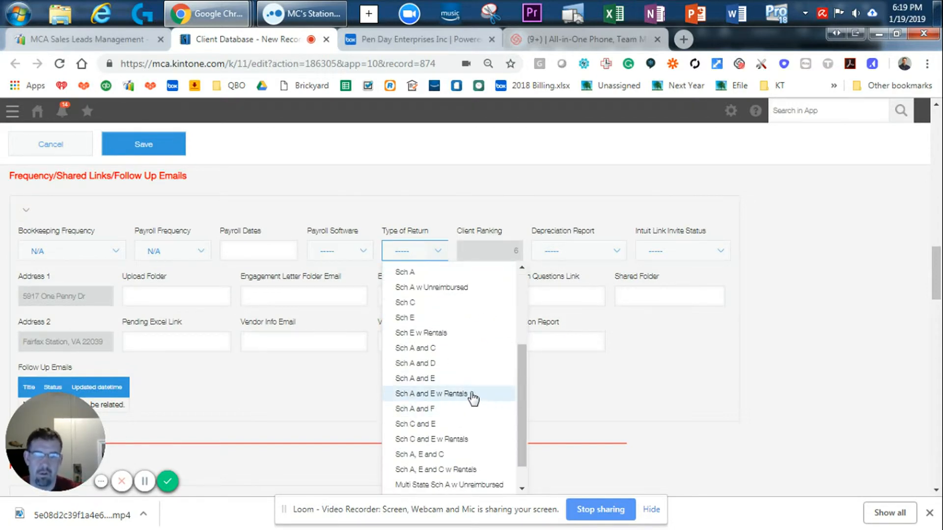
pyautogui.click(474, 395)
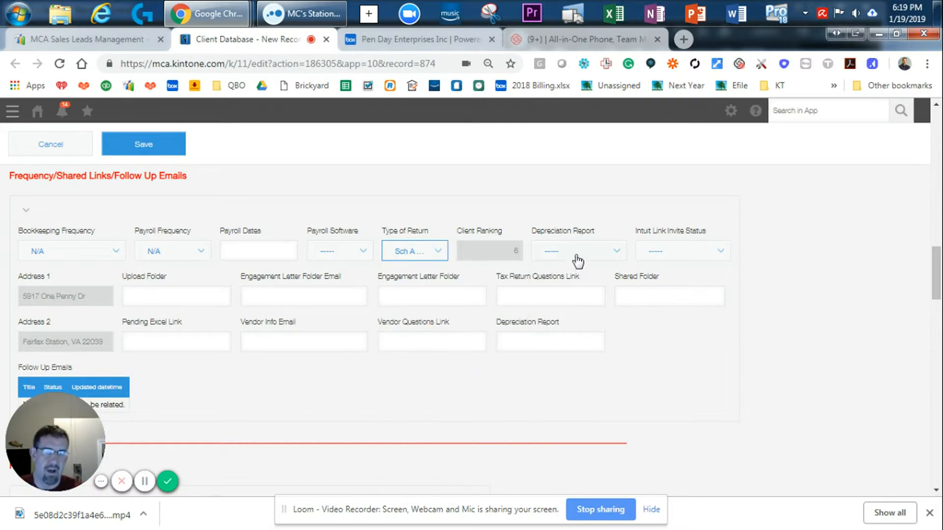
# Step: Set Depreciation Report to Yes and Intuit Link Invite Status to Not Sent
pyautogui.click(577, 256)
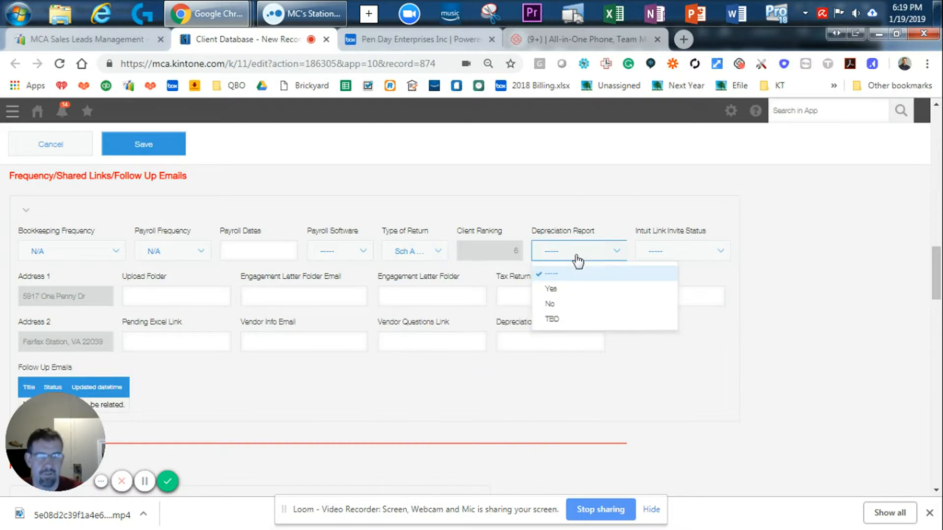
pyautogui.click(580, 291)
pyautogui.click(675, 257)
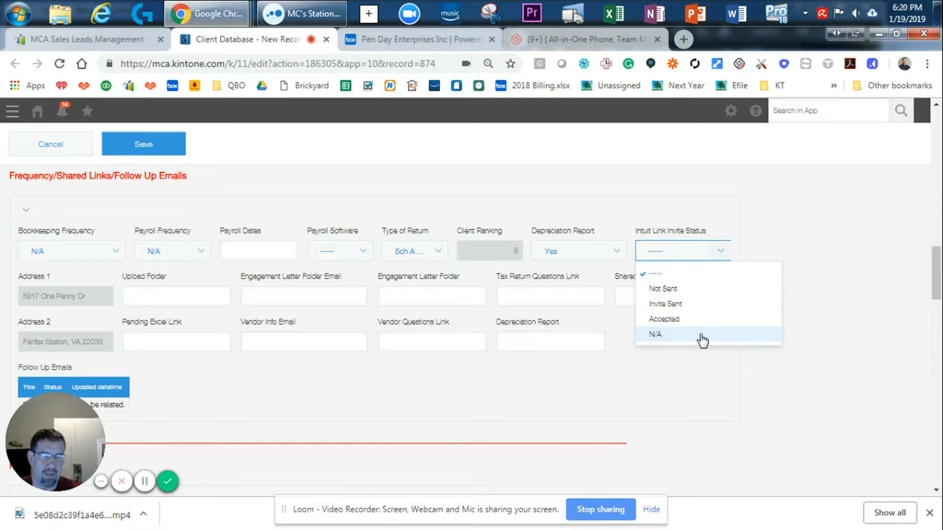
pyautogui.click(697, 290)
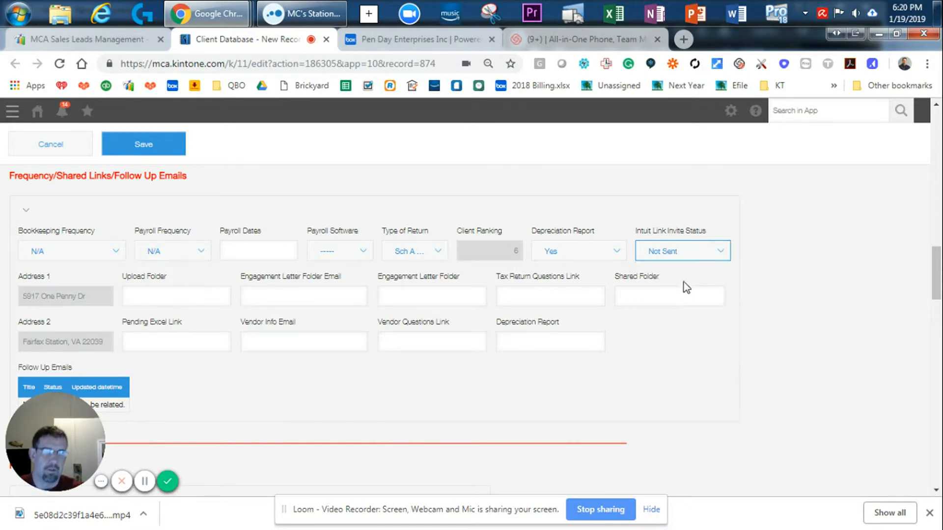
# Step: Expand the Services section of the client record and set Tax Return Level to 2
pyautogui.scroll(-3, 604, 335)
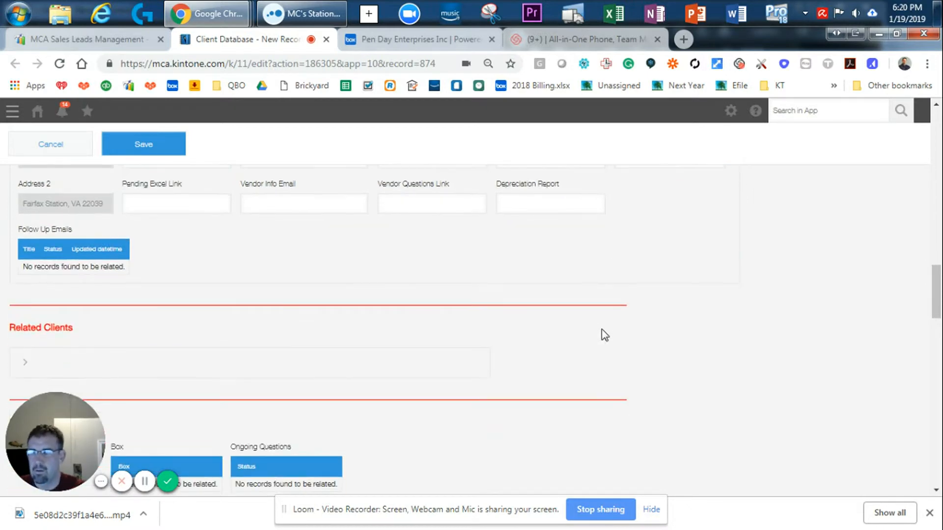
pyautogui.scroll(-8, 603, 333)
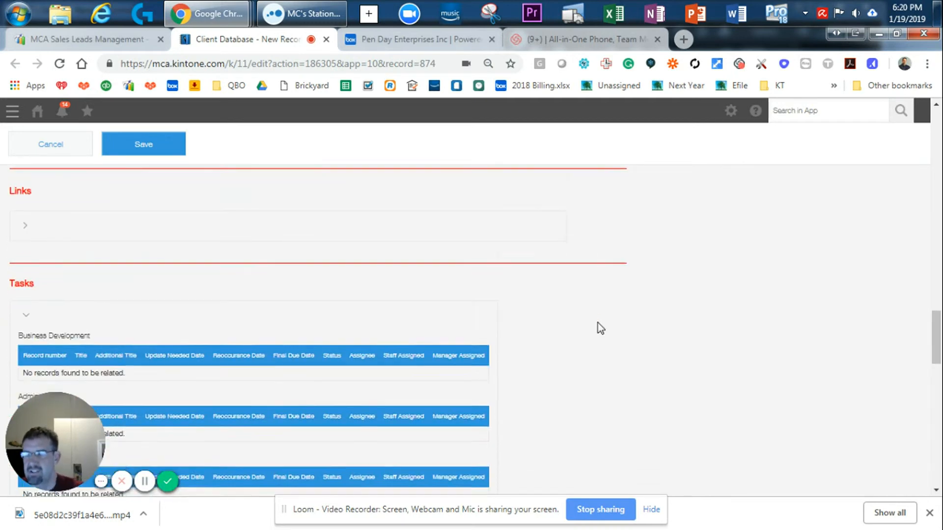
pyautogui.scroll(-15, 597, 324)
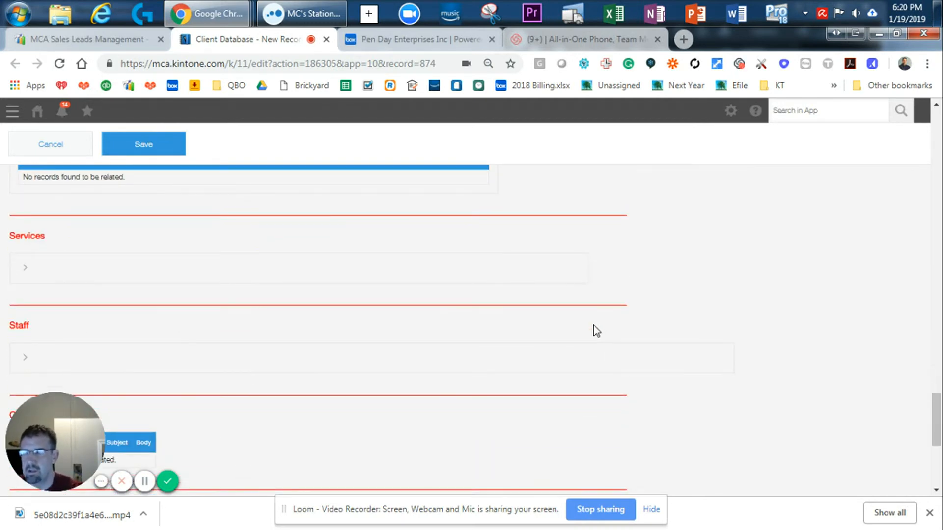
pyautogui.scroll(-2, 596, 330)
pyautogui.click(24, 201)
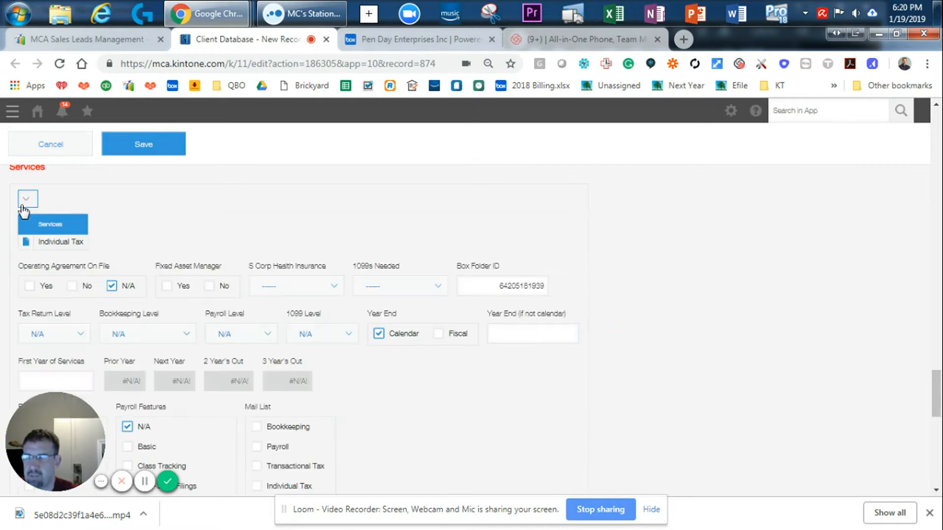
pyautogui.scroll(-2, 648, 284)
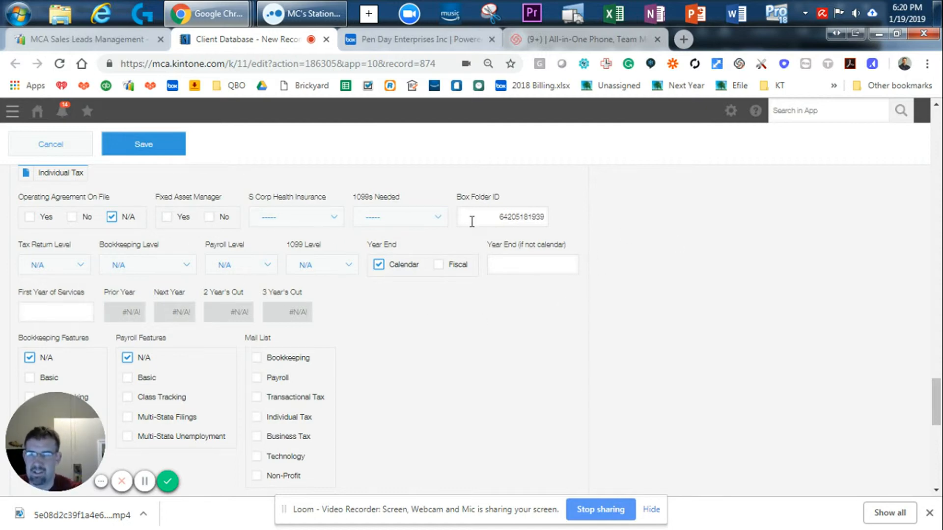
pyautogui.click(82, 269)
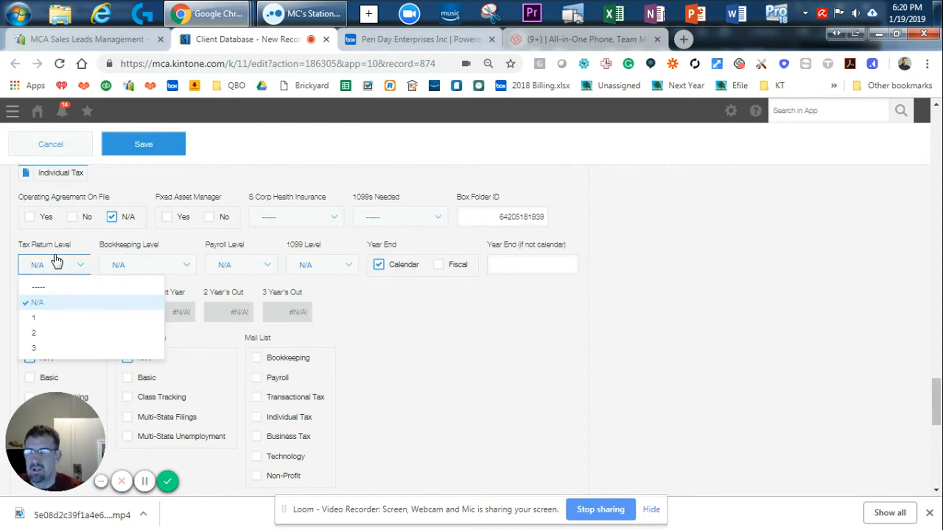
pyautogui.click(69, 336)
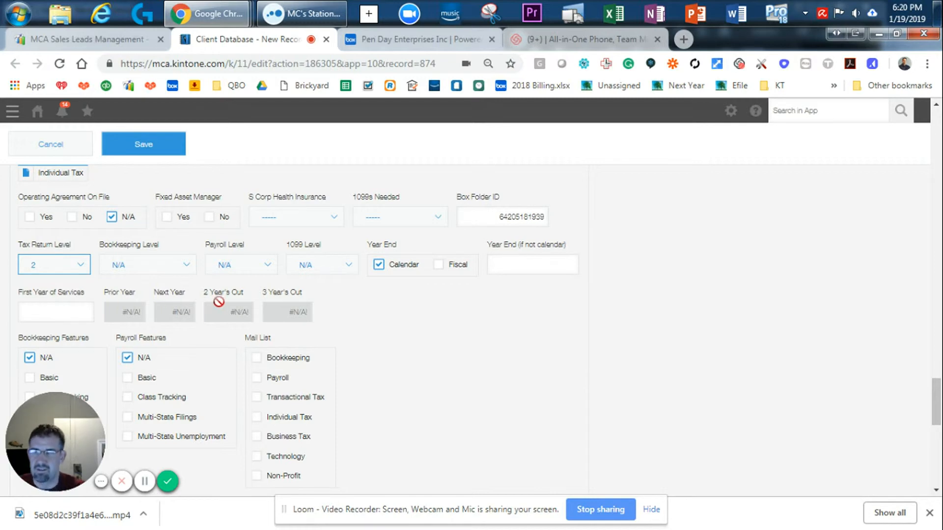
# Step: Set First Year of Services to 2018 and include Individual Tax and Technology in the client's Mail List
pyautogui.scroll(-1, 208, 304)
pyautogui.click(62, 245)
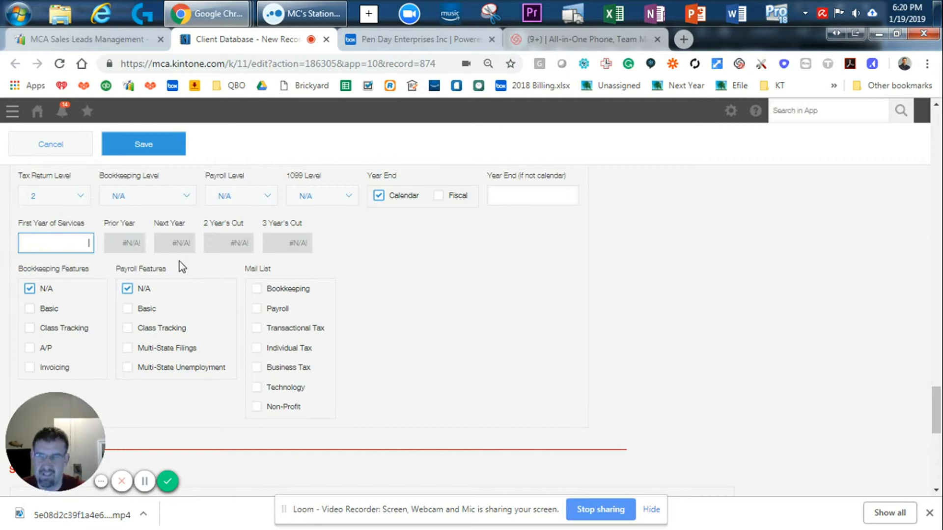
pyautogui.write('2018')
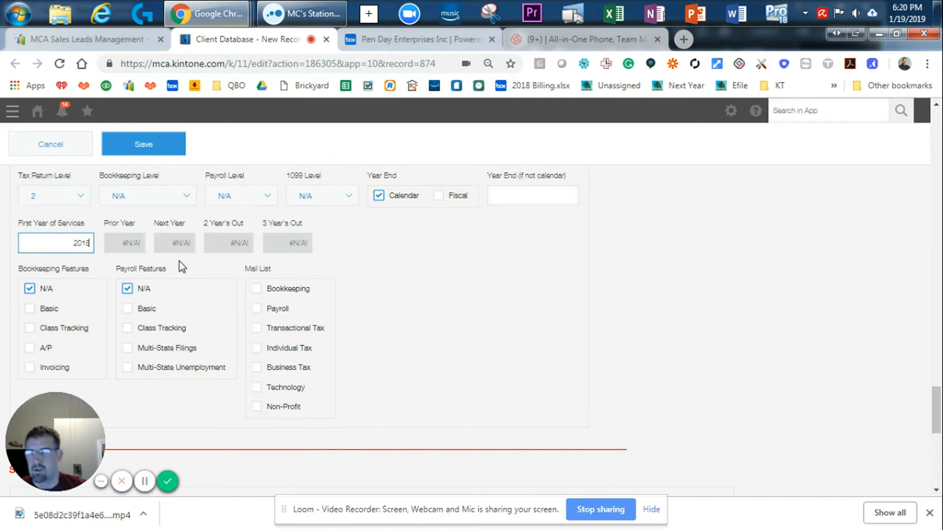
pyautogui.click(479, 266)
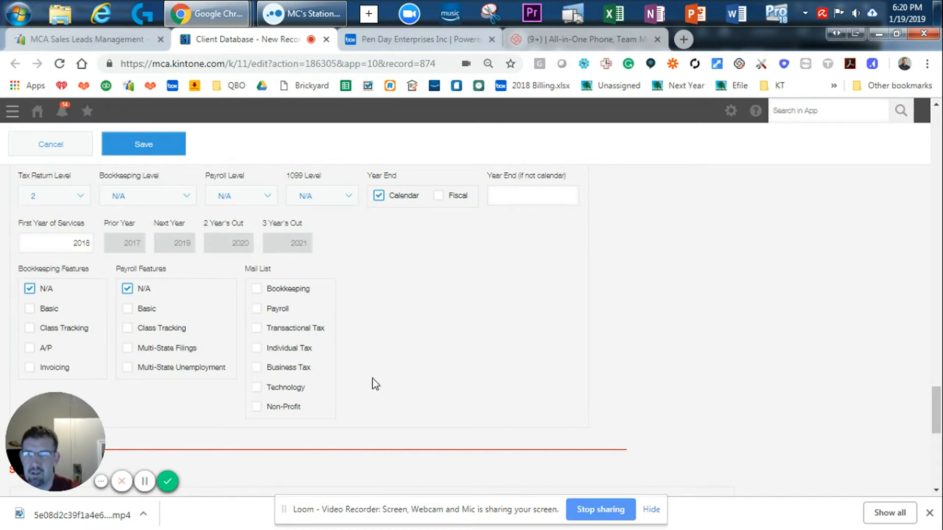
pyautogui.click(257, 349)
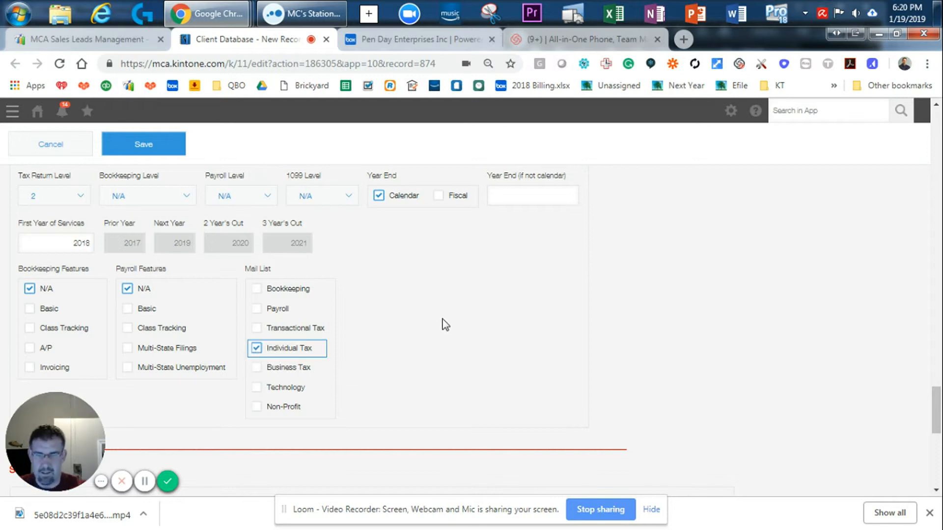
pyautogui.click(258, 391)
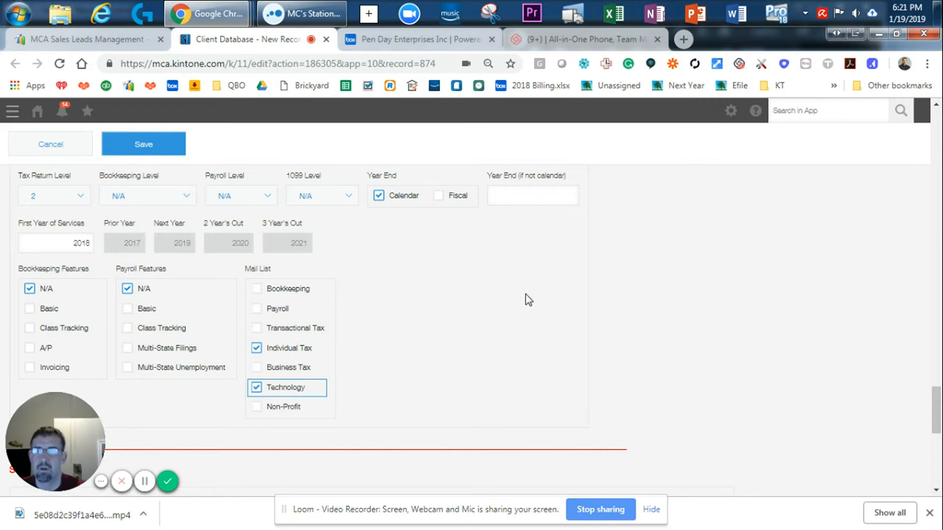
# Step: Save the new client record and advance its status to Make Sure Lead Information is Complete
pyautogui.click(143, 144)
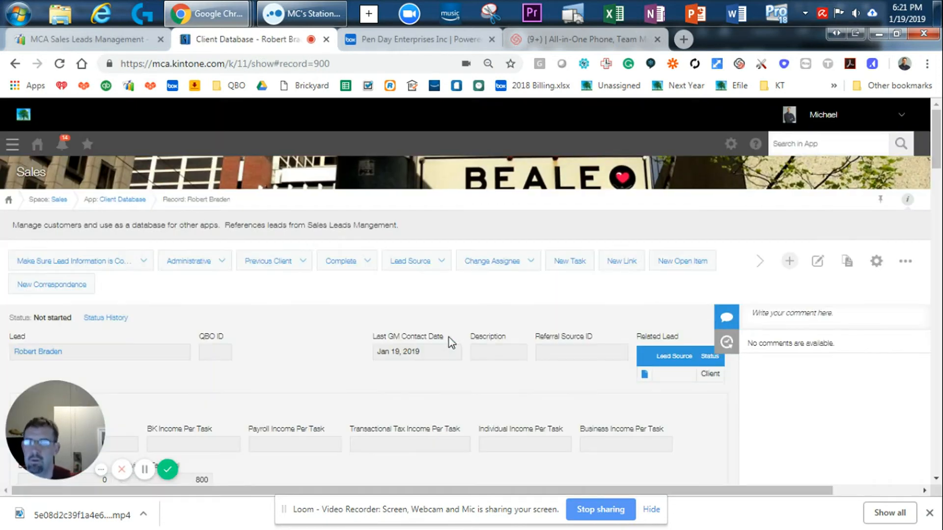
pyautogui.click(92, 261)
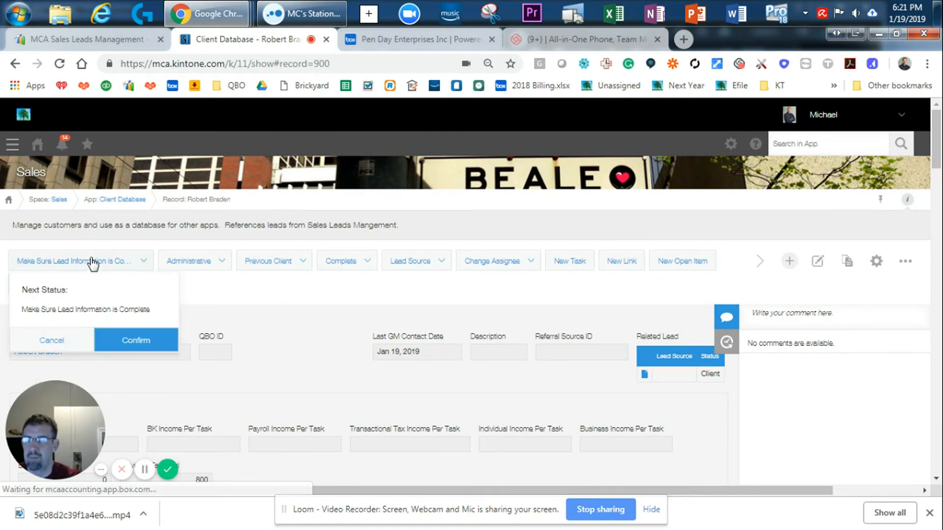
pyautogui.click(136, 340)
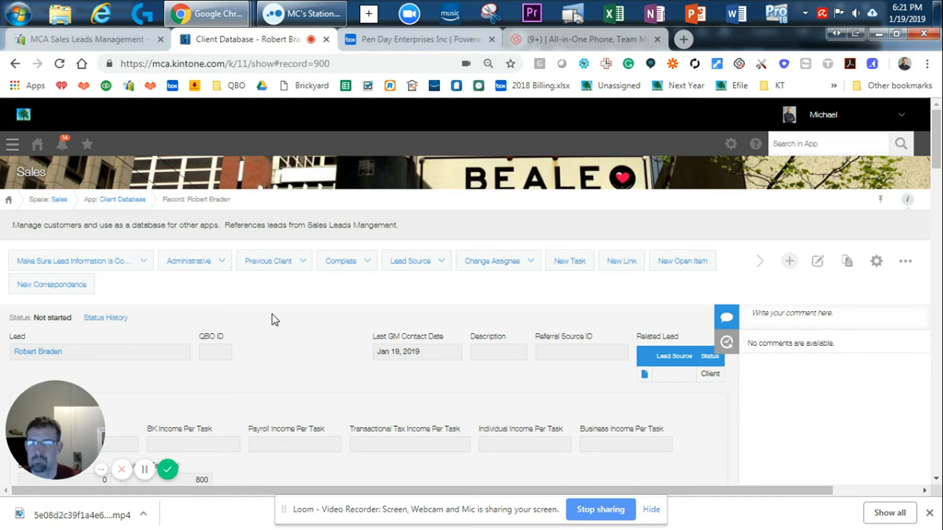
# Step: Advance the record's status through Make Sure Mailing List Services are Correct to Make Sure Next Year Field = Upcoming Year
pyautogui.click(107, 269)
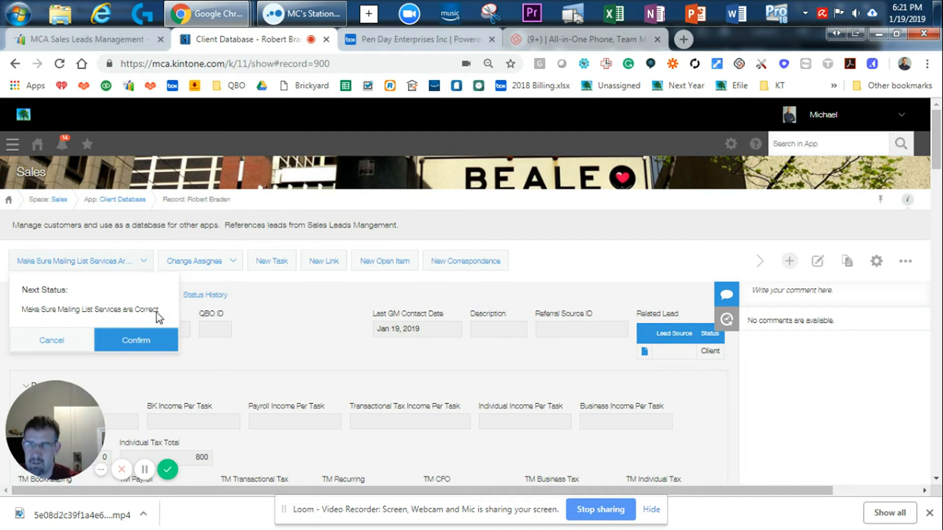
pyautogui.click(156, 344)
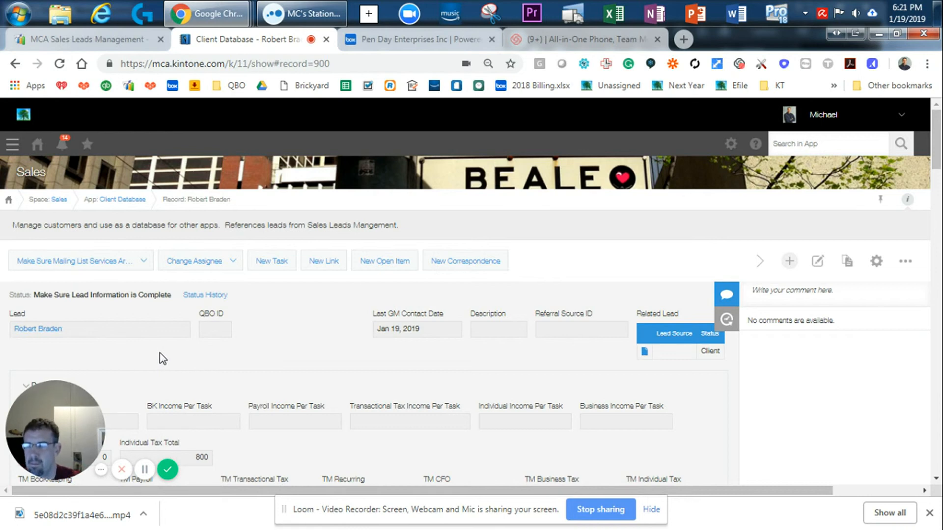
pyautogui.click(100, 267)
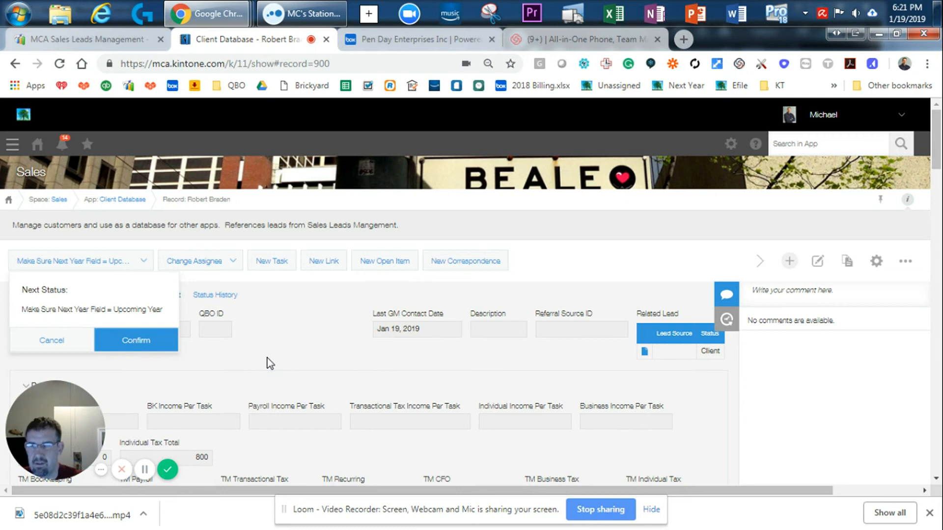
pyautogui.click(132, 341)
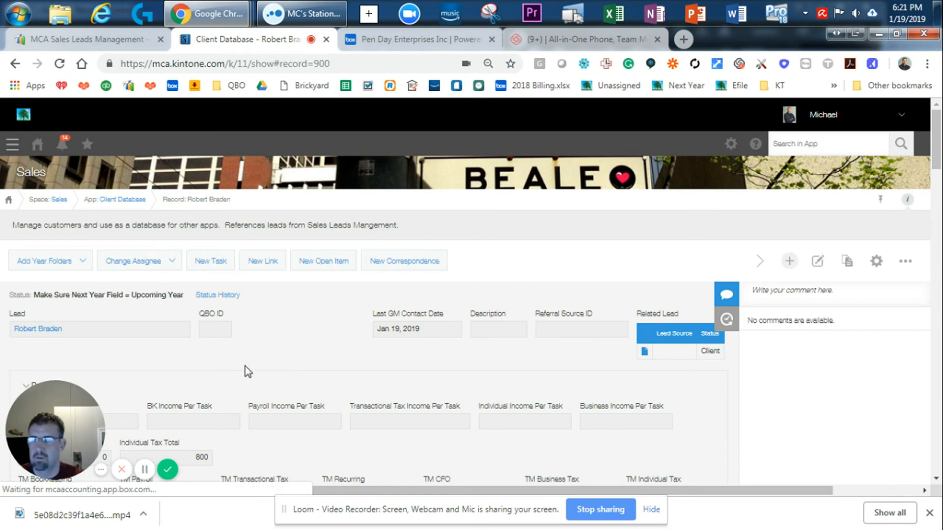
# Step: Move the client record's status to Add Year Folders and on to Complete
pyautogui.click(61, 265)
pyautogui.click(132, 339)
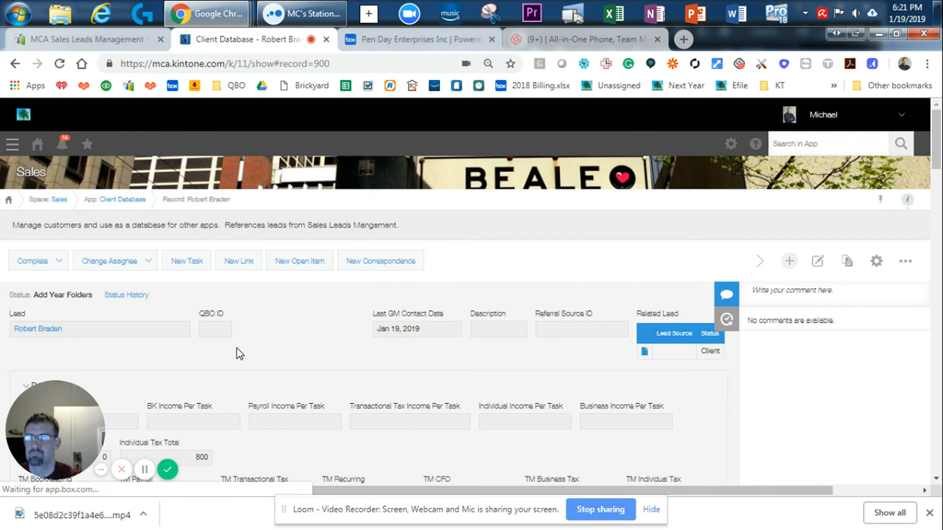
pyautogui.click(51, 264)
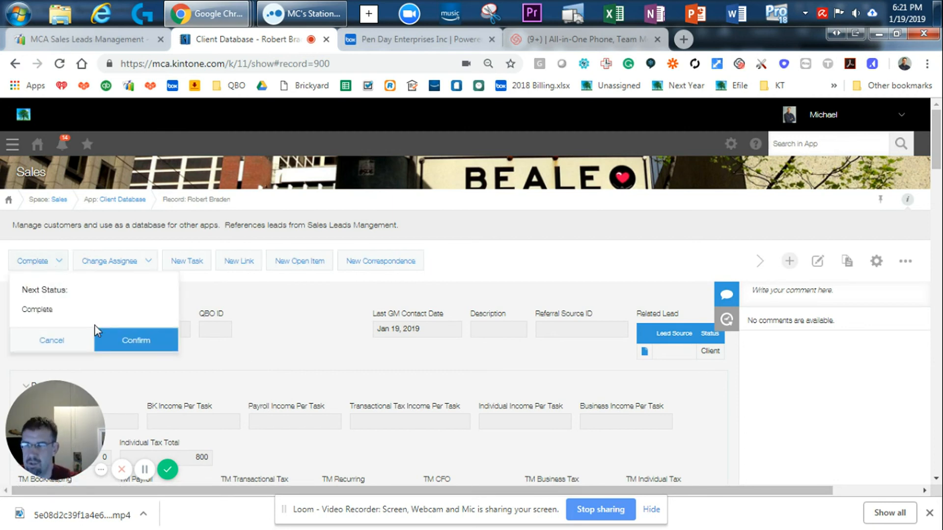
pyautogui.click(109, 338)
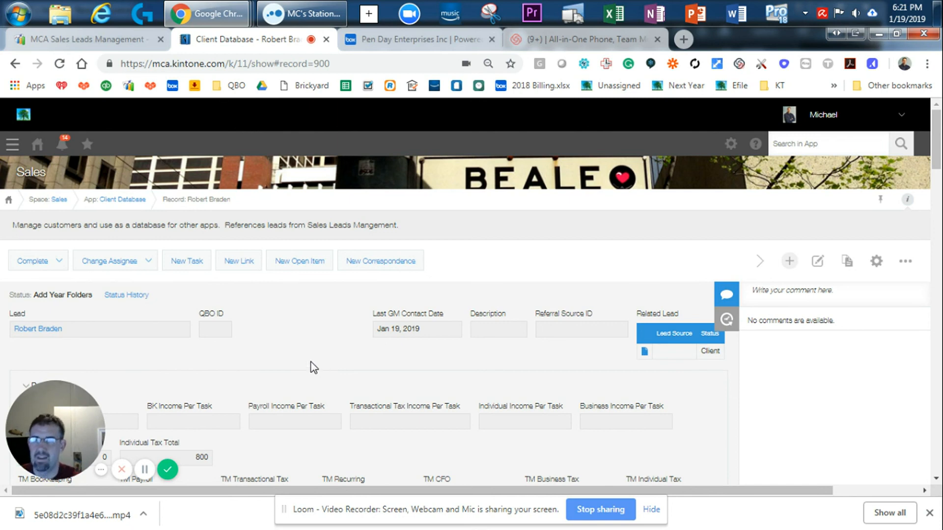